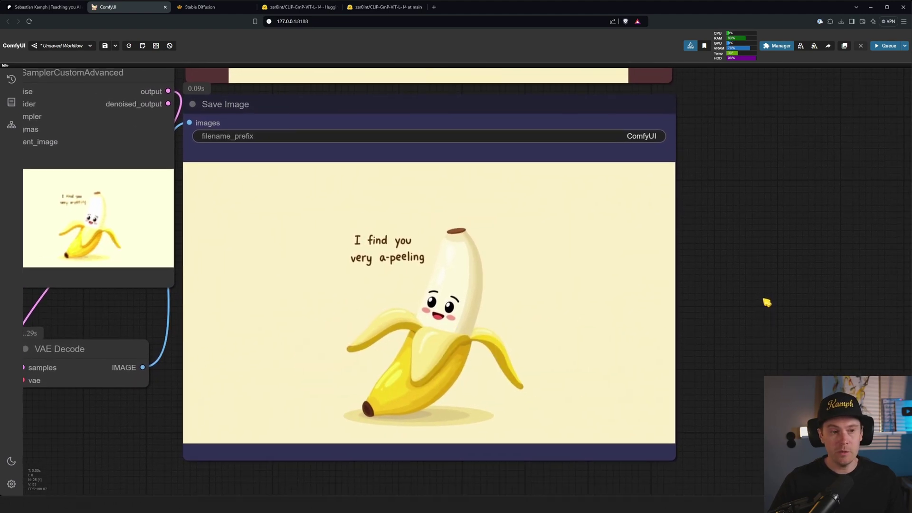
# Compare the lettering of the cartoon banana images in the Preview Image and Save Image nodes
pyautogui.scroll(-2, 762, 275)
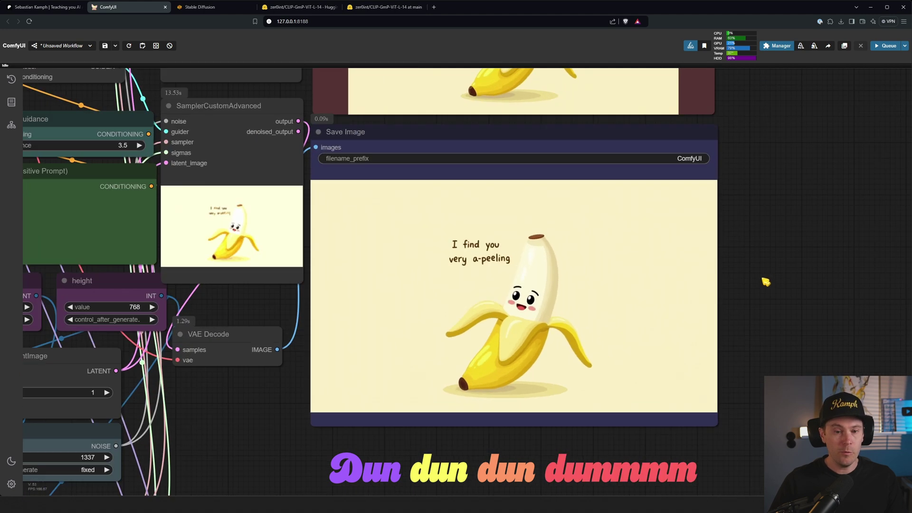
pyautogui.scroll(2, 766, 282)
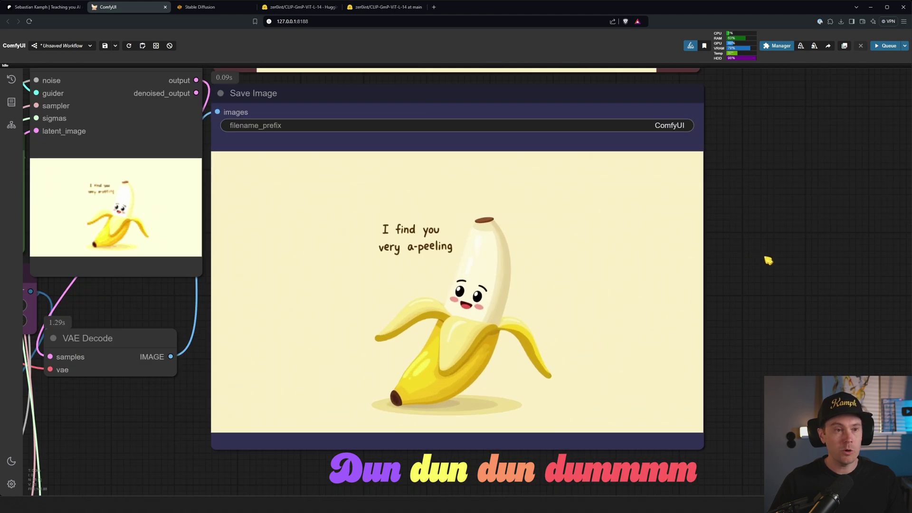
pyautogui.click(210, 8)
pyautogui.click(135, 10)
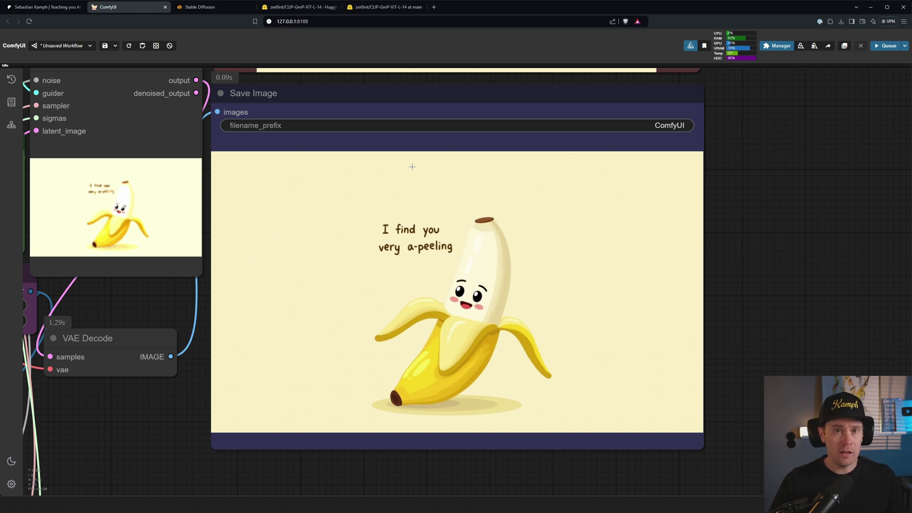
pyautogui.scroll(-6, 770, 268)
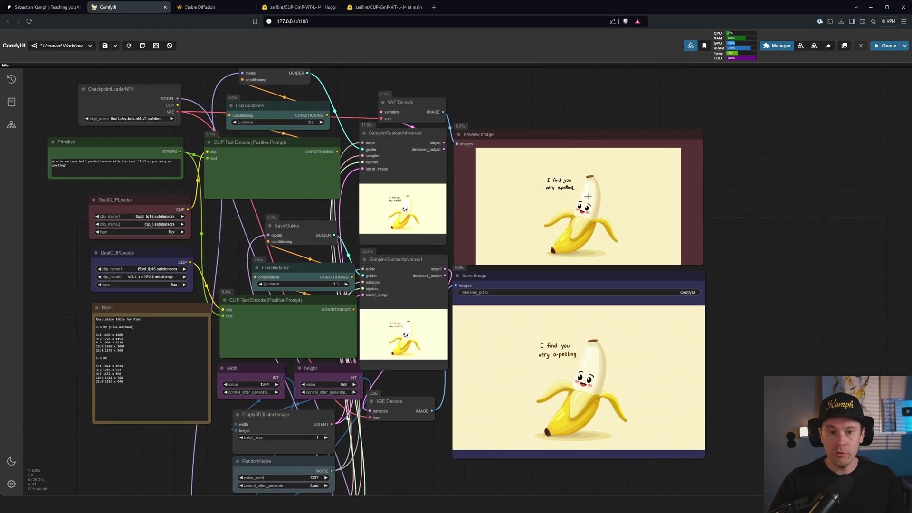
pyautogui.scroll(3, 557, 202)
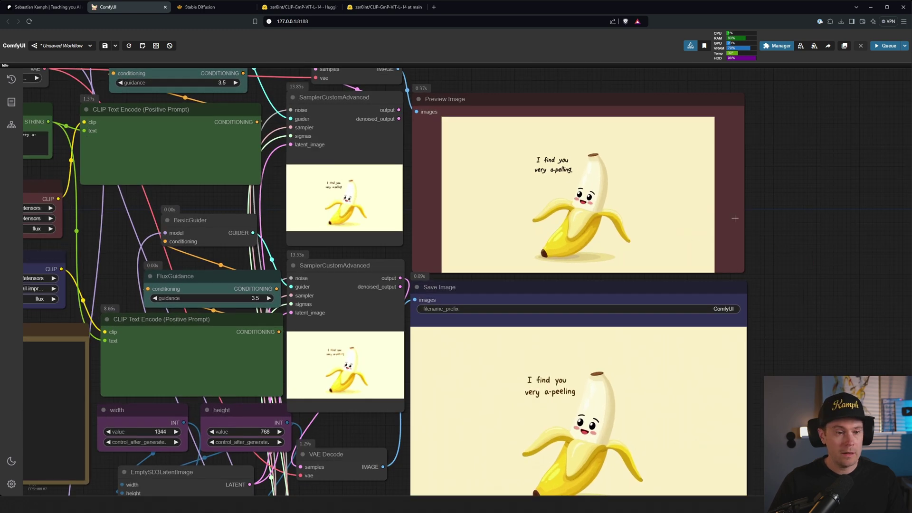
pyautogui.scroll(3, 770, 328)
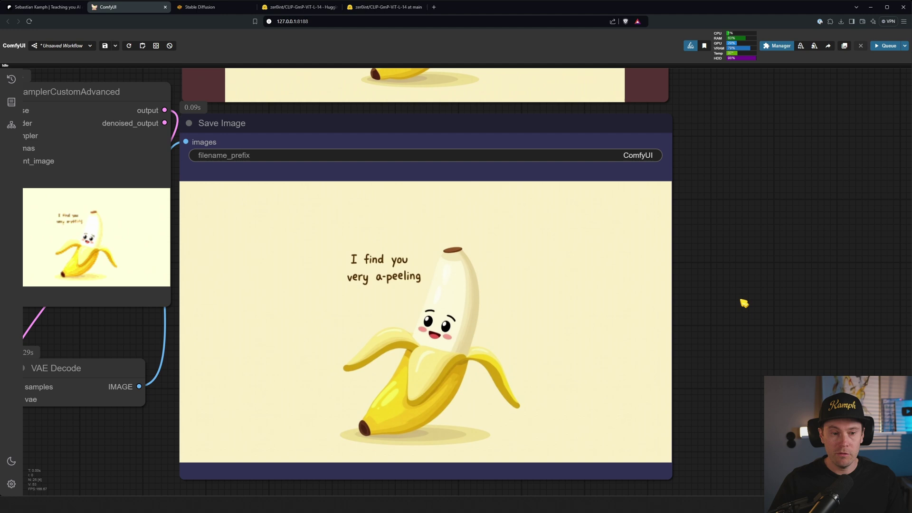
pyautogui.scroll(-1, 741, 300)
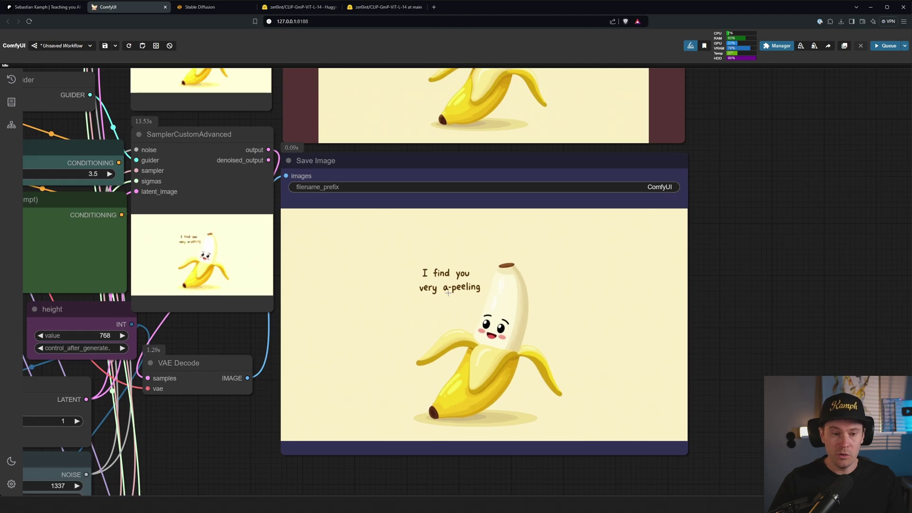
pyautogui.scroll(4, 753, 205)
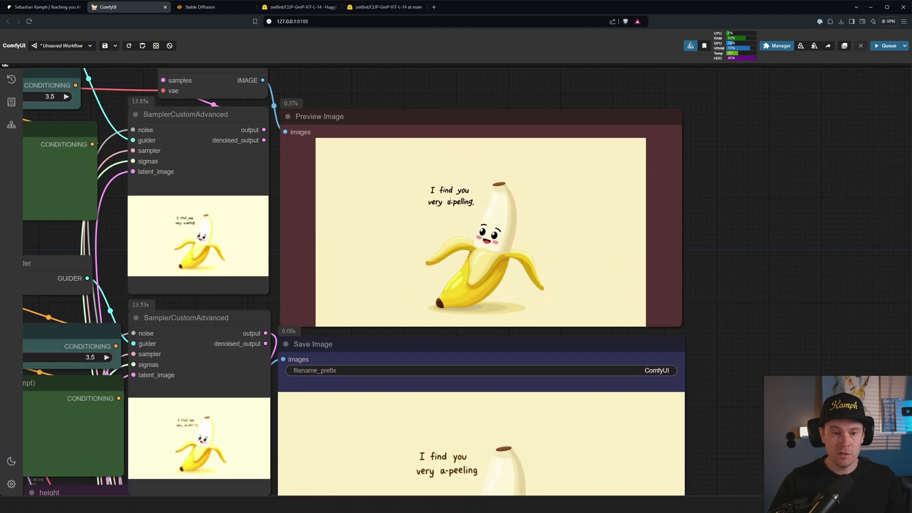
pyautogui.moveTo(651, 213); pyautogui.dragTo(844, 169)
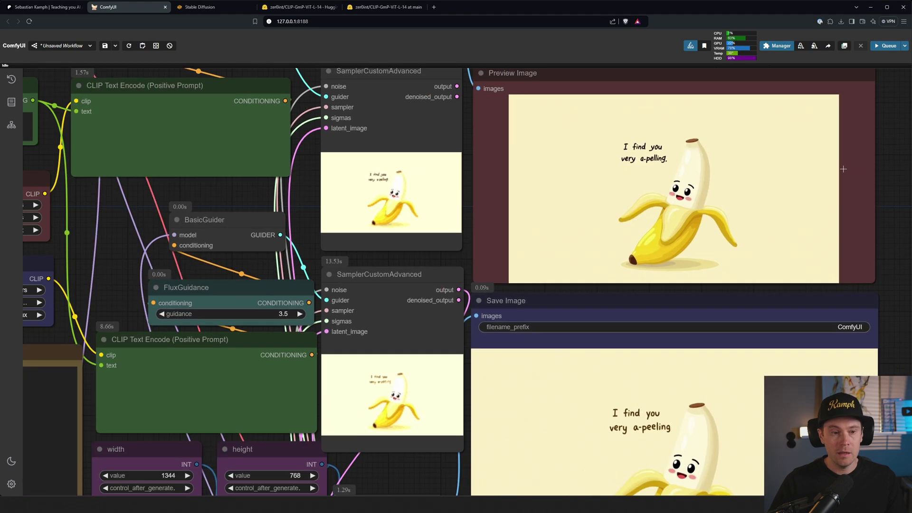
# Inspect the clip_name2 model choices in the blue DualCLIPLoader node, including ViT-L-14-TEXT-detail-improved-hiT-GmP-TE-only-HF.safetensors
pyautogui.hscroll(-5, 111, 228)
pyautogui.scroll(1, 142, 209)
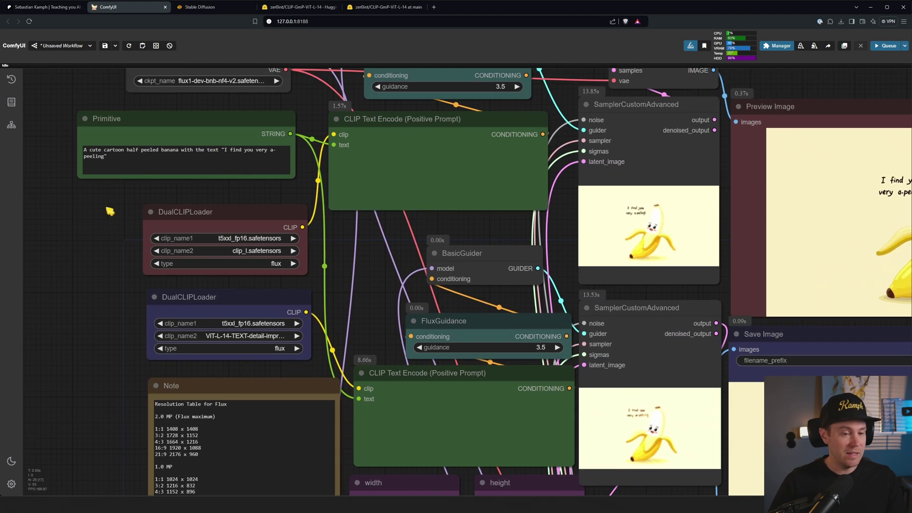
pyautogui.scroll(6, 76, 289)
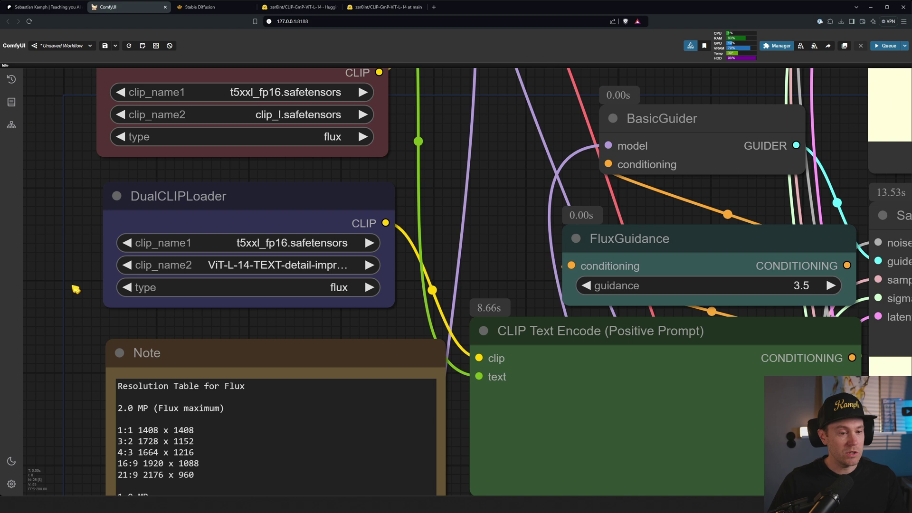
pyautogui.scroll(2, 229, 279)
pyautogui.click(255, 264)
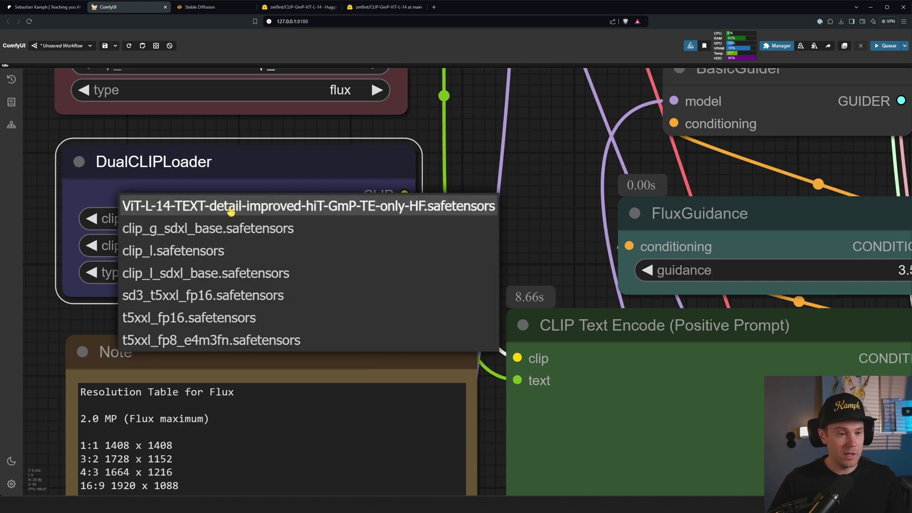
pyautogui.click(445, 217)
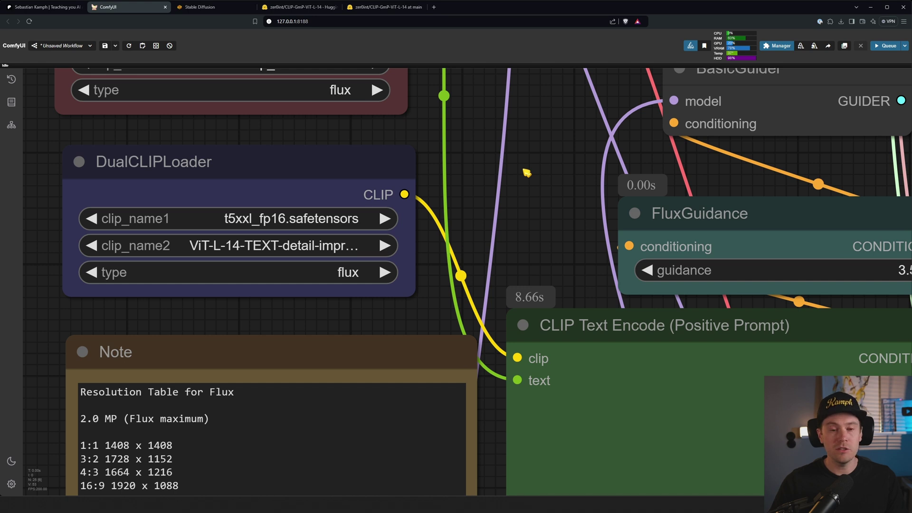
# Check the Patreon post on the new Flux text encoder for its download link and folder locations, and return to ComfyUI
pyautogui.scroll(-9, 527, 174)
pyautogui.moveTo(527, 178); pyautogui.dragTo(295, 259)
pyautogui.moveTo(482, 222); pyautogui.dragTo(264, 192)
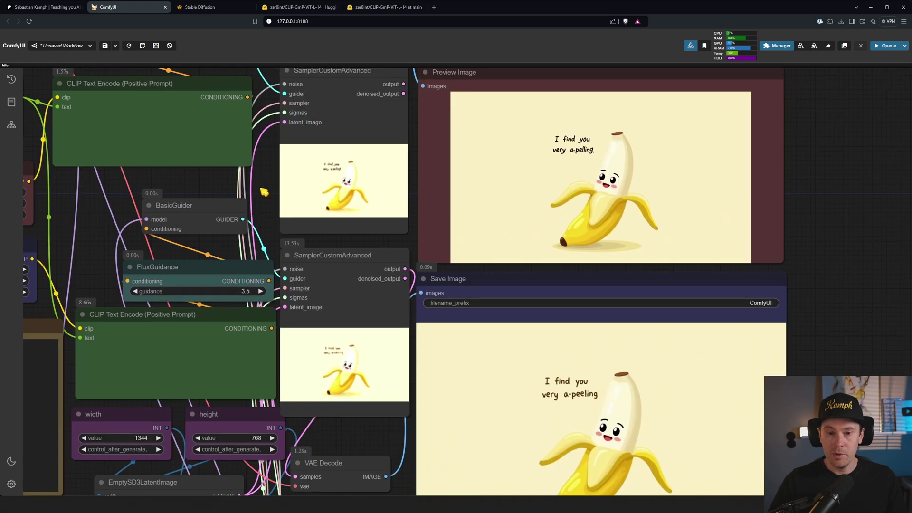
pyautogui.click(38, 7)
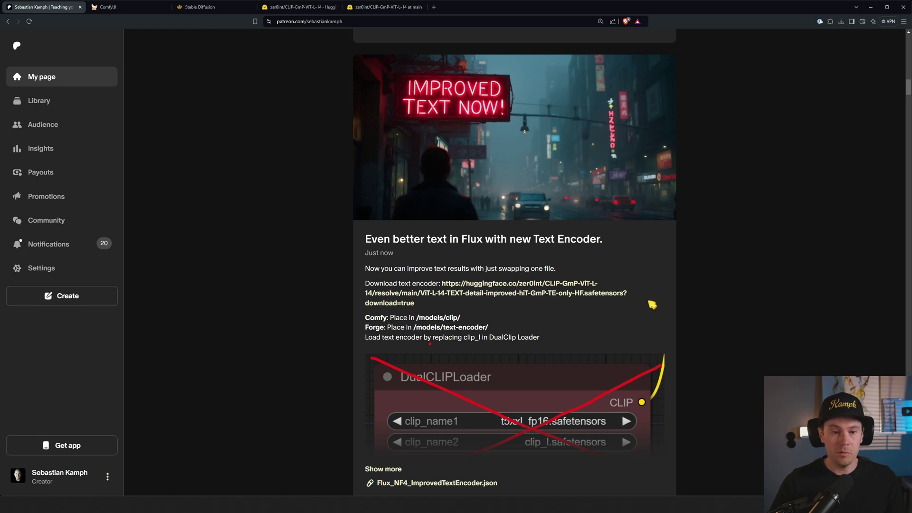
pyautogui.hotkey('ctrl', 'Tab')
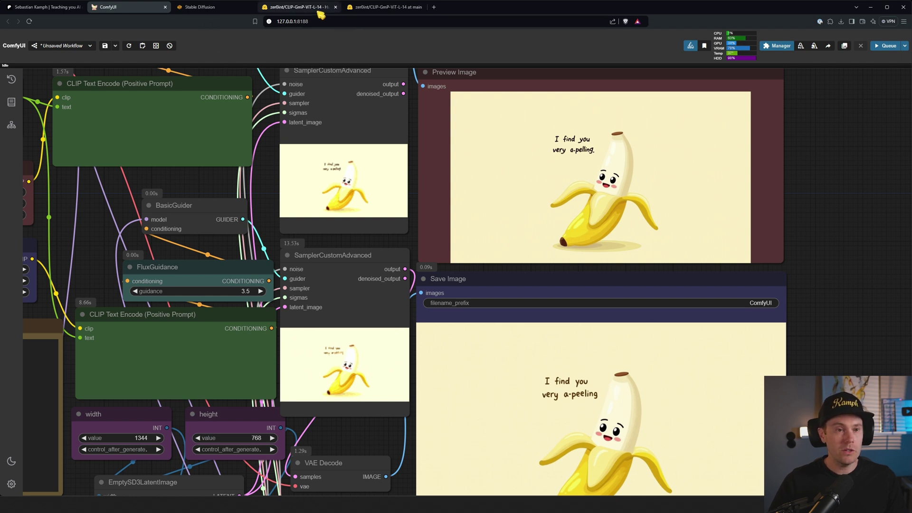
# View the CLIP-GmP-ViT-L-14 model card and its repository file list on Hugging Face
pyautogui.click(311, 9)
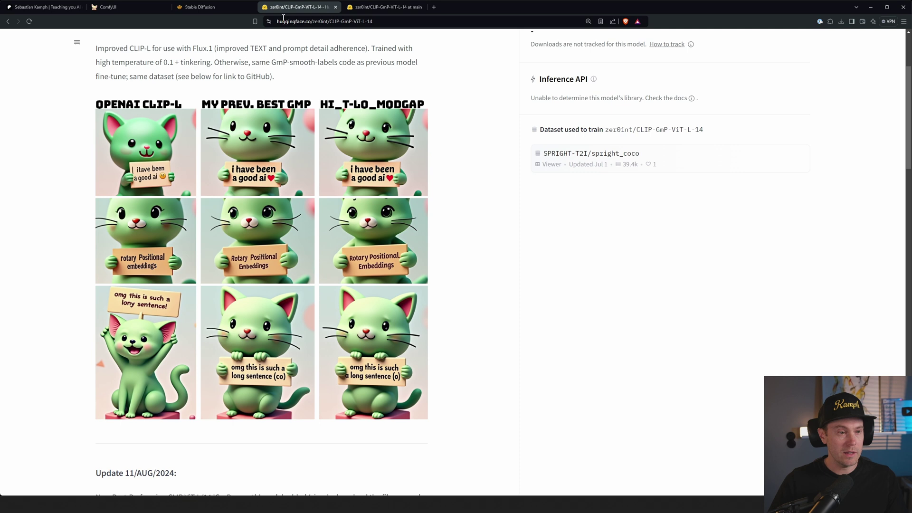
pyautogui.hotkey('ctrl', 'Tab')
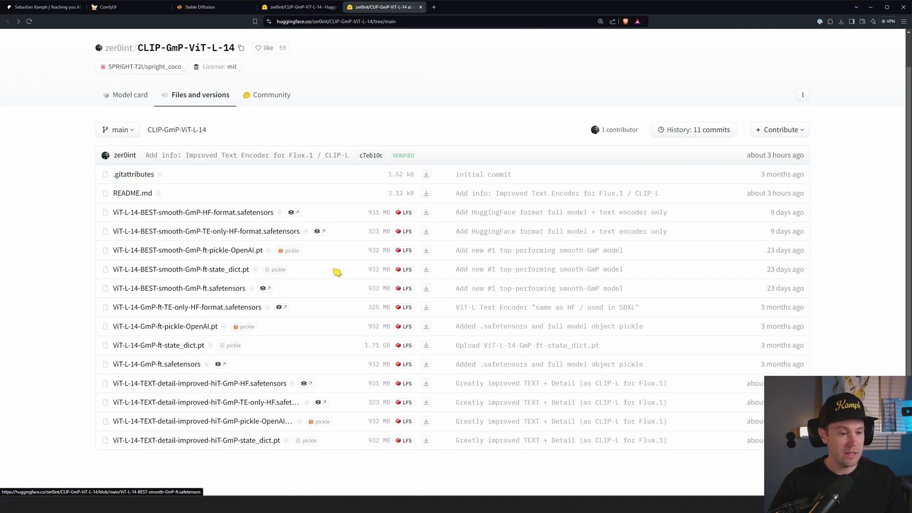
pyautogui.hotkey('ctrl', 'shift', 'Tab')
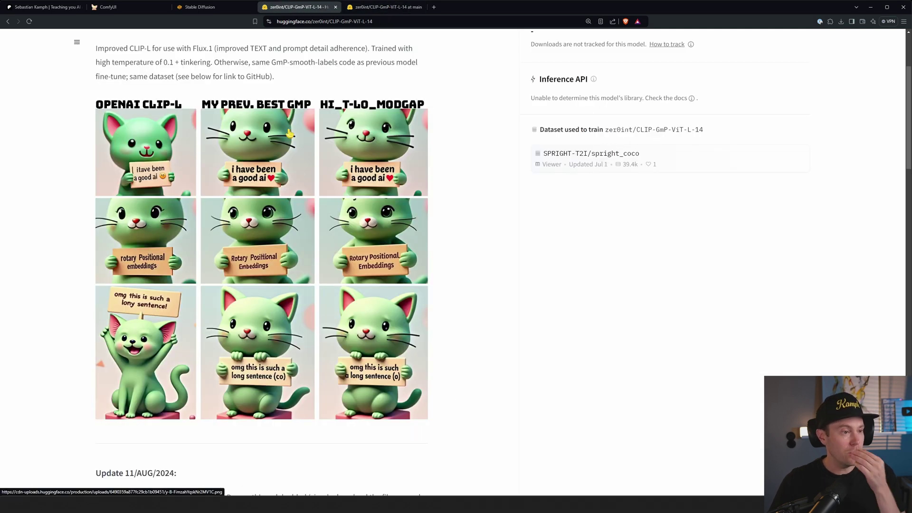
# Return to the ComfyUI workflow and review both banana outputs side by side with their samplers
pyautogui.click(108, 7)
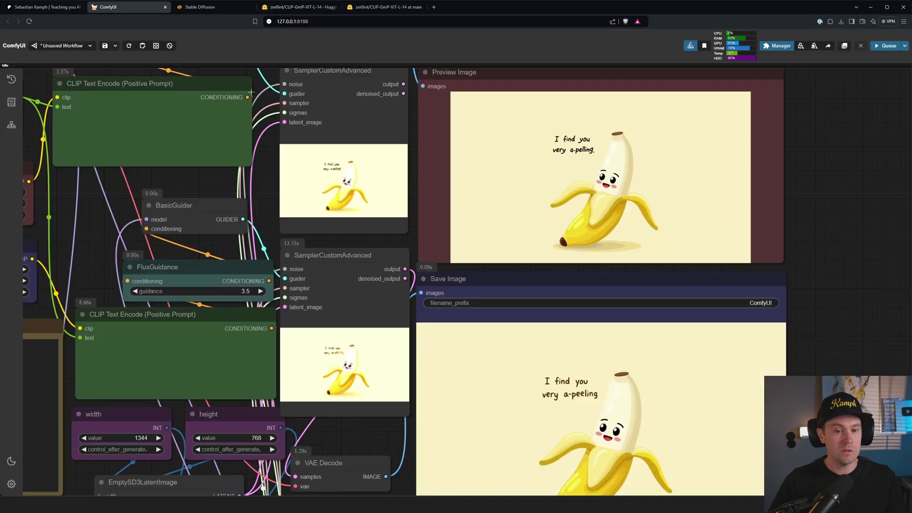
pyautogui.moveTo(803, 284); pyautogui.dragTo(732, 284)
pyautogui.scroll(2, 723, 315)
pyautogui.scroll(-2, 727, 318)
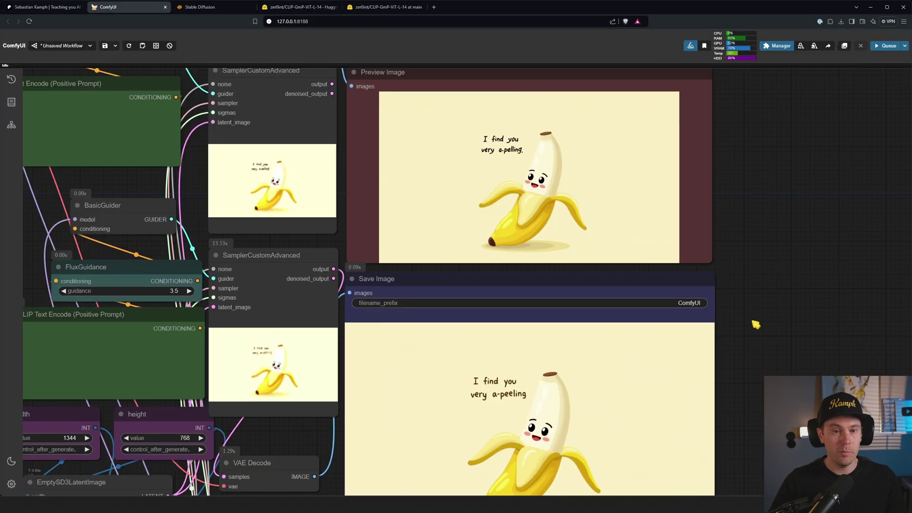
pyautogui.moveTo(754, 320); pyautogui.dragTo(735, 299)
# Examine the enlarged green cat comparison of the CLIP-L variants on the Hugging Face model card
pyautogui.click(299, 7)
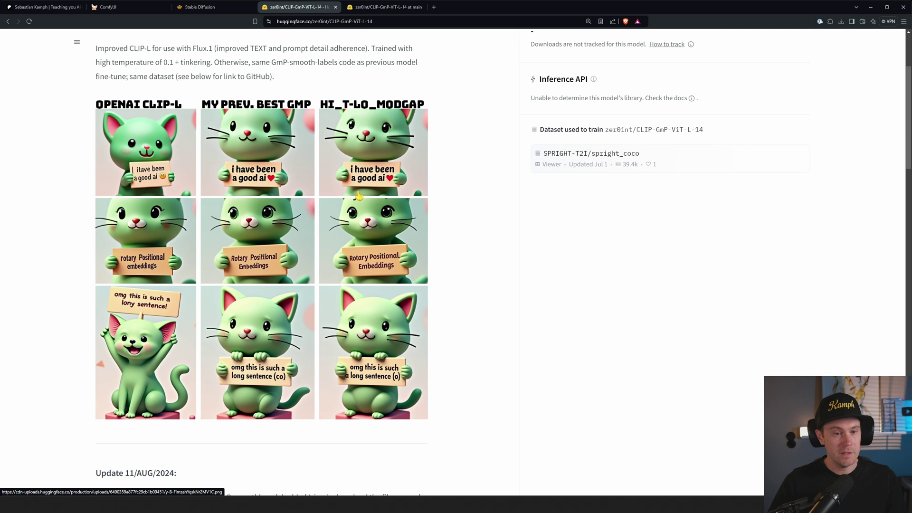
pyautogui.keyDown('ctrl'); pyautogui.scroll(4, 355, 190); pyautogui.keyUp('ctrl')
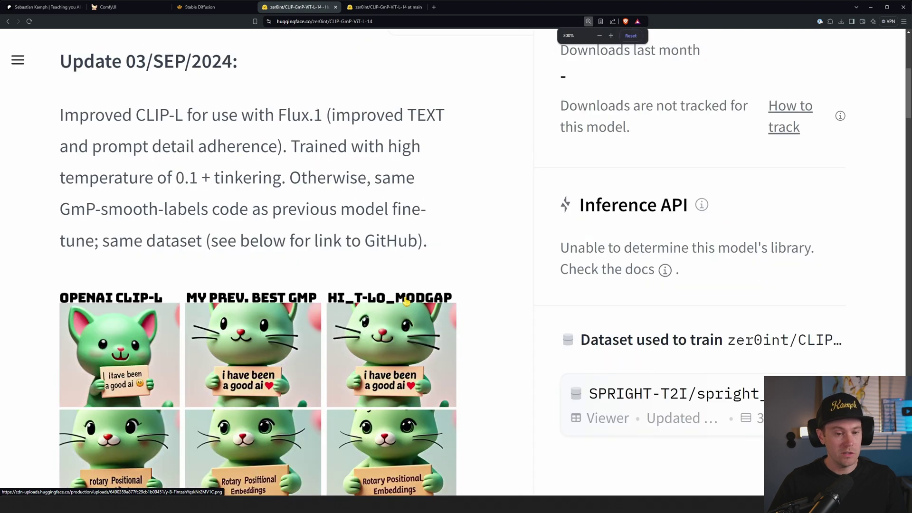
pyautogui.keyDown('ctrl'); pyautogui.scroll(1, 414, 301); pyautogui.keyUp('ctrl')
pyautogui.keyDown('ctrl'); pyautogui.scroll(-1, 452, 300); pyautogui.keyUp('ctrl')
pyautogui.scroll(-3, 475, 280)
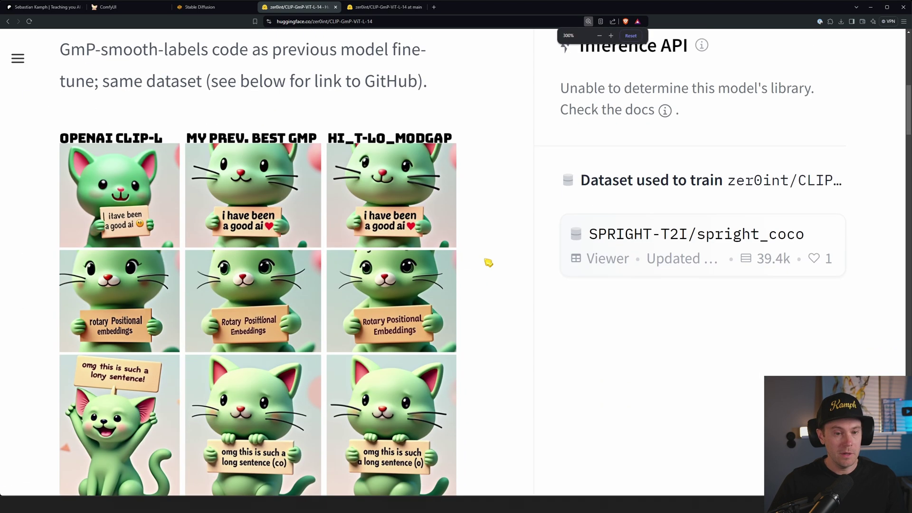
pyautogui.scroll(1, 488, 262)
pyautogui.scroll(-2, 475, 242)
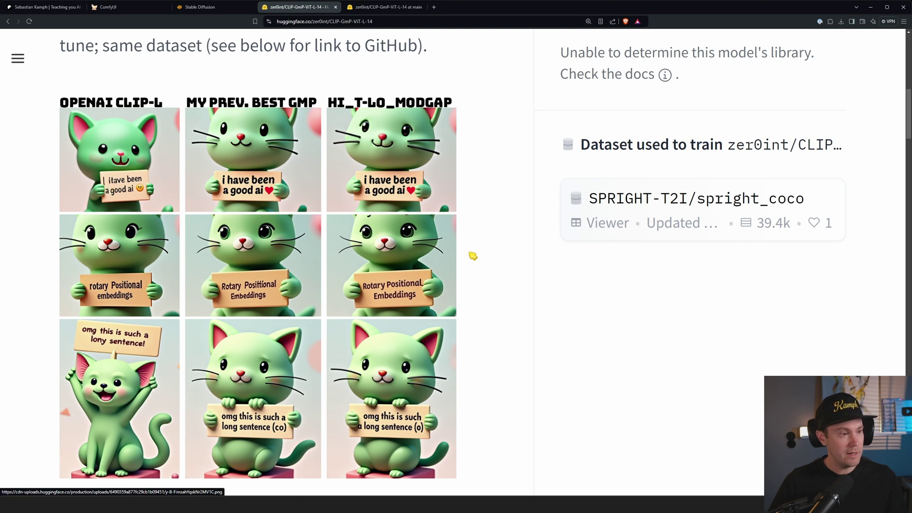
pyautogui.scroll(-2, 473, 256)
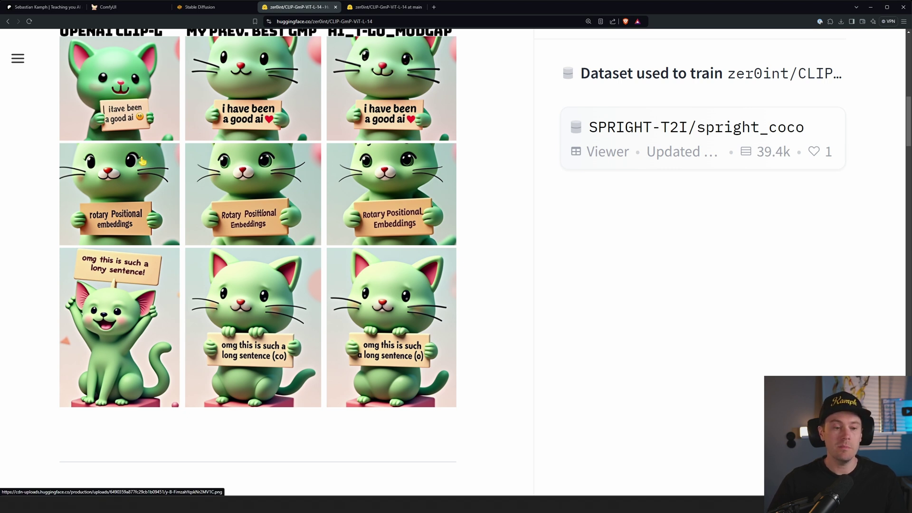
pyautogui.hotkey('ctrl', '-')
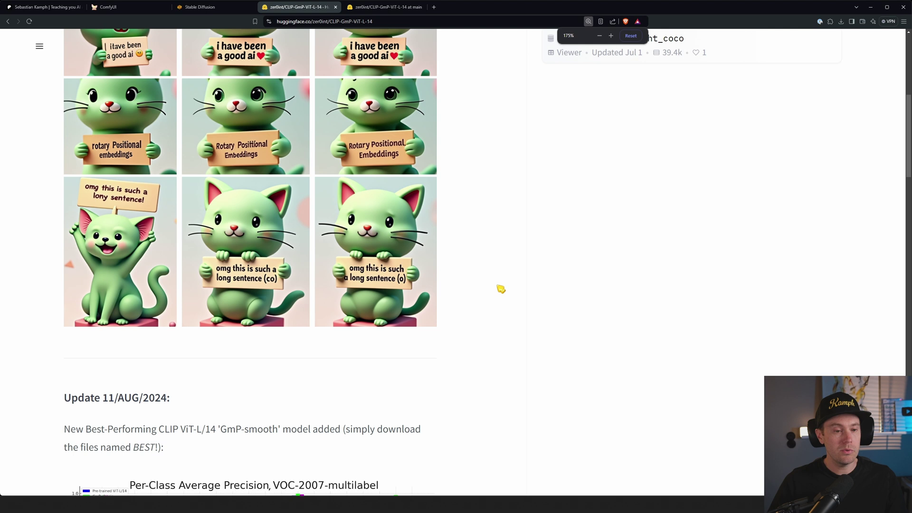
# Locate the ViT-L-14-TEXT-detail-improved-hiT-GmP-TE-only-HF safetensors file in the repository's file list
pyautogui.click(379, 7)
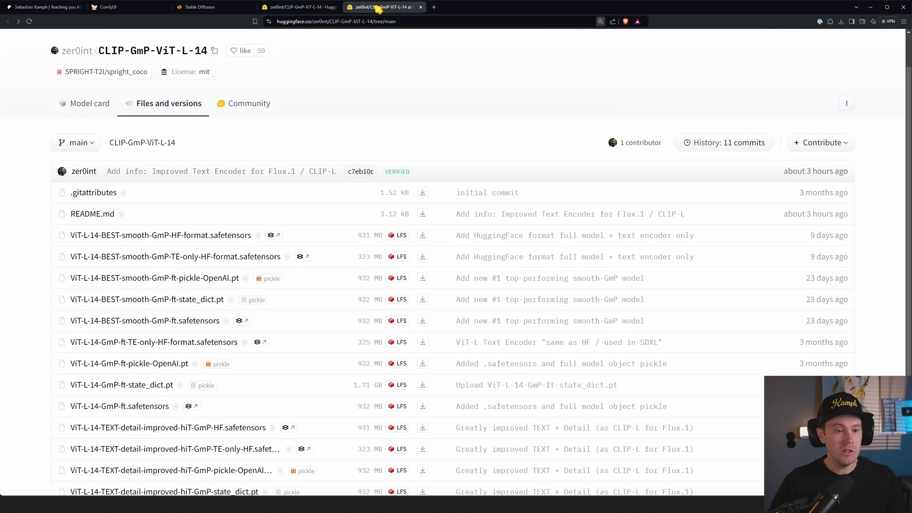
pyautogui.scroll(-1, 373, 259)
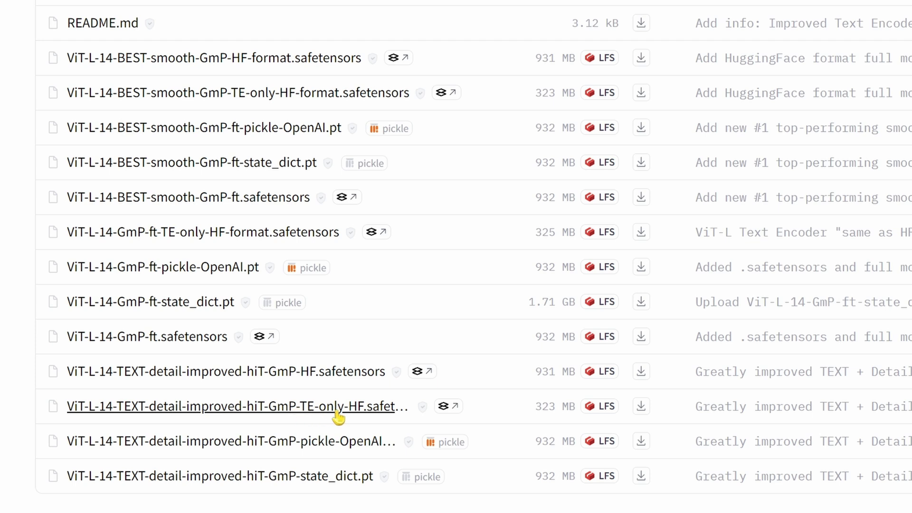
pyautogui.moveTo(67, 407); pyautogui.dragTo(186, 408)
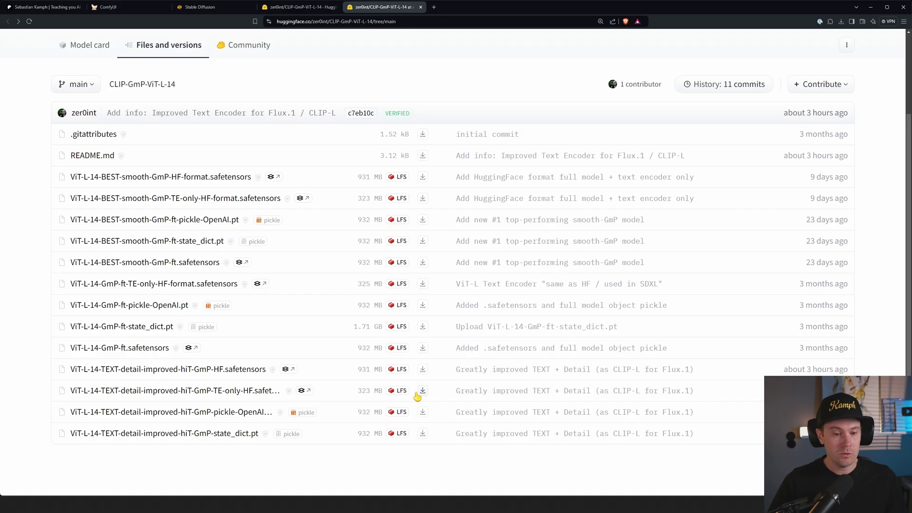
# Switch to File Explorer and open the clip folder inside ComfyUI's models folder
pyautogui.hotkey('alt', 'Tab')
pyautogui.moveTo(660, 493); pyautogui.dragTo(630, 366)
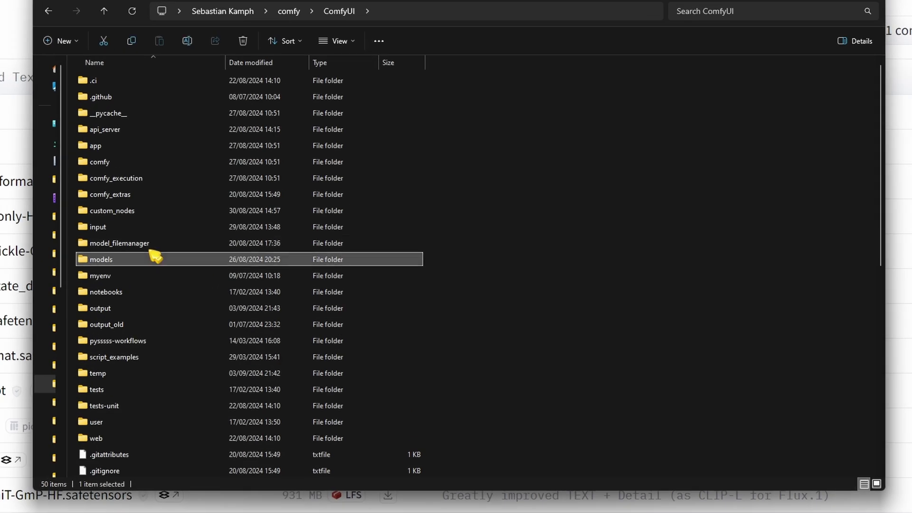
pyautogui.doubleClick(275, 225)
pyautogui.write('cl')
pyautogui.press('Return')
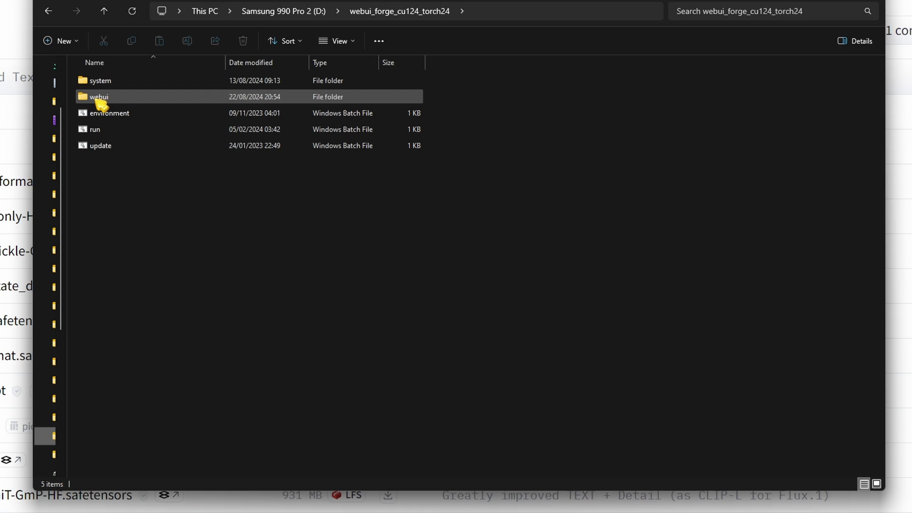
# Open webui/models in the webui_forge_cu124_torch24 installation and select the text_encoder folder
pyautogui.doubleClick(97, 99)
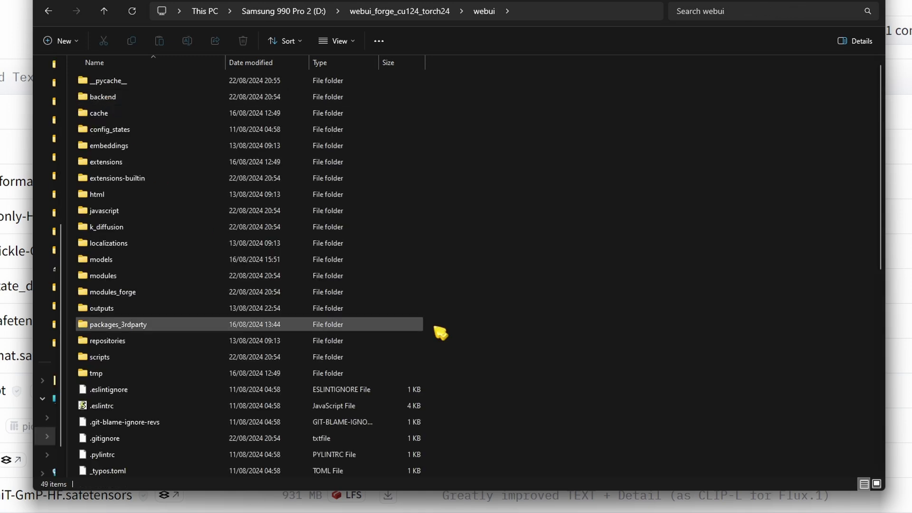
pyautogui.press('m')
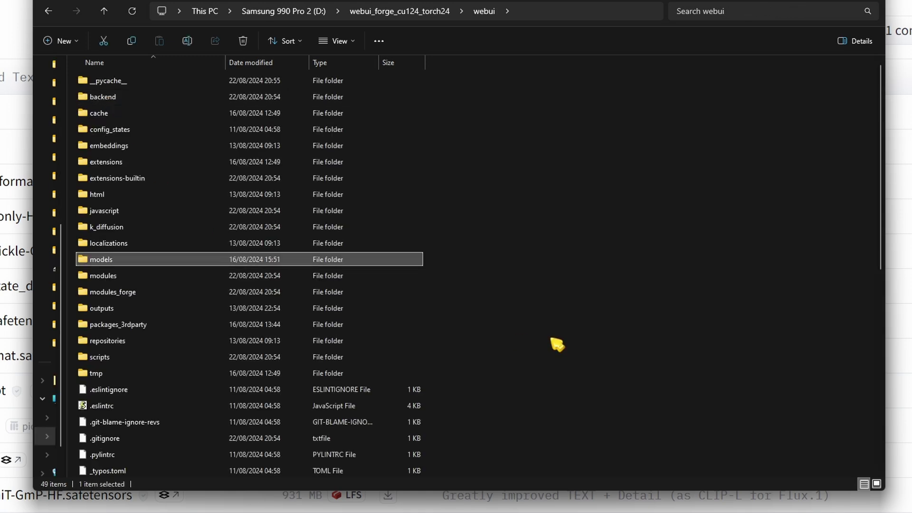
pyautogui.press('Return')
pyautogui.press('t')
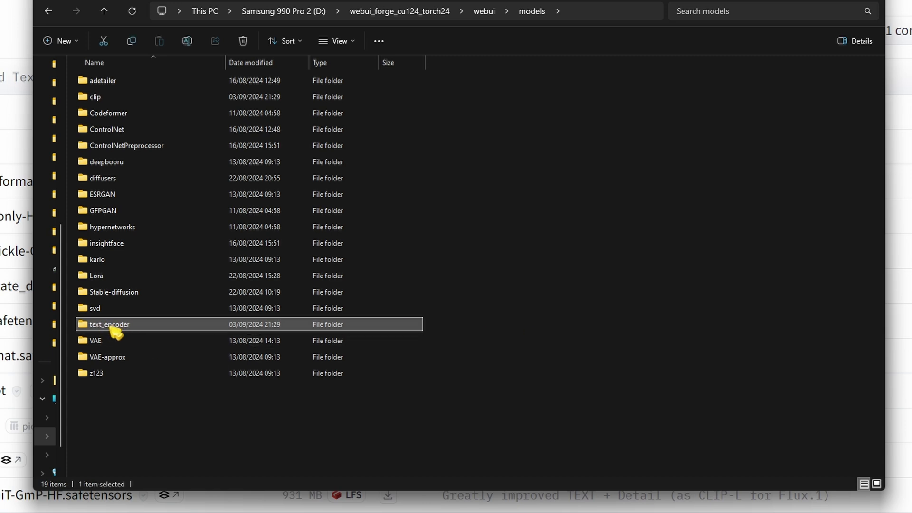
# Open the text_encoder folder inside Forge's webui/models directory
pyautogui.doubleClick(114, 329)
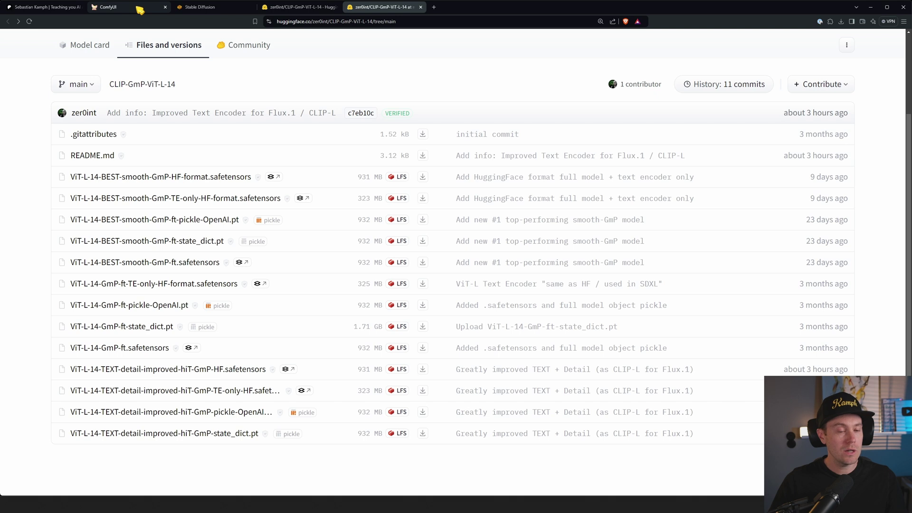
# Switch to ComfyUI and inspect the clip_name2 choices of the red DualCLIPLoader node, leaving its selection as is
pyautogui.click(141, 9)
pyautogui.moveTo(122, 159); pyautogui.dragTo(477, 173)
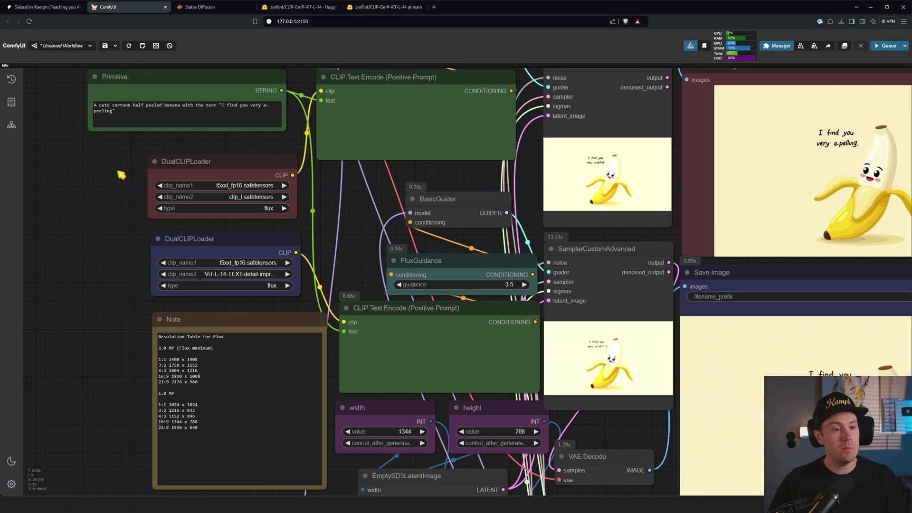
pyautogui.scroll(2, 142, 209)
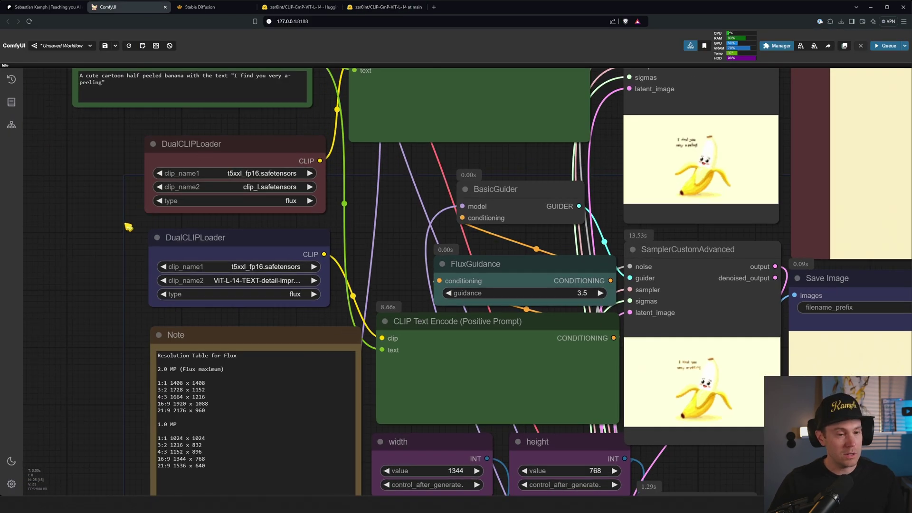
pyautogui.scroll(4, 127, 227)
pyautogui.scroll(1, 131, 204)
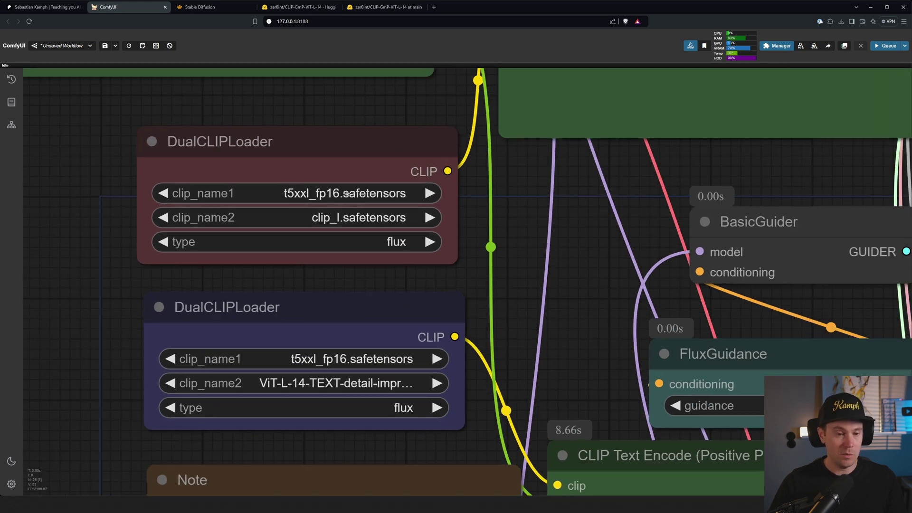
pyautogui.click(335, 217)
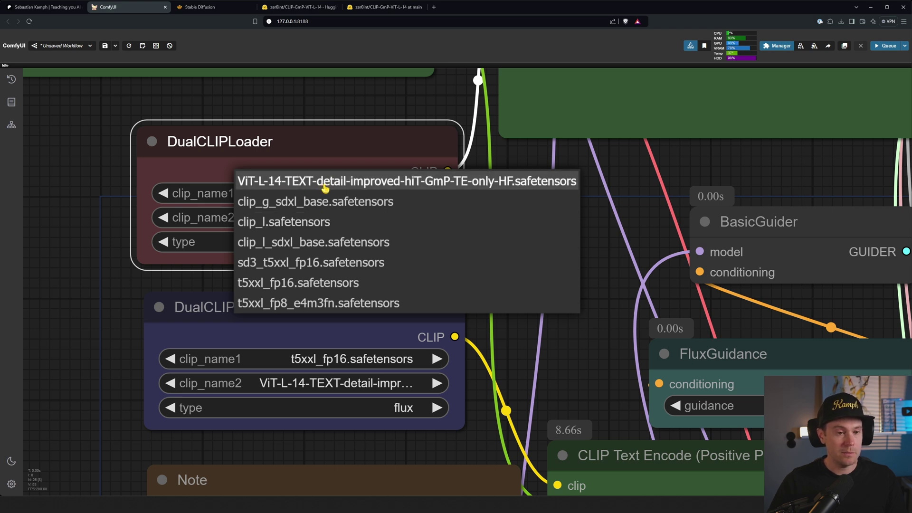
pyautogui.click(374, 113)
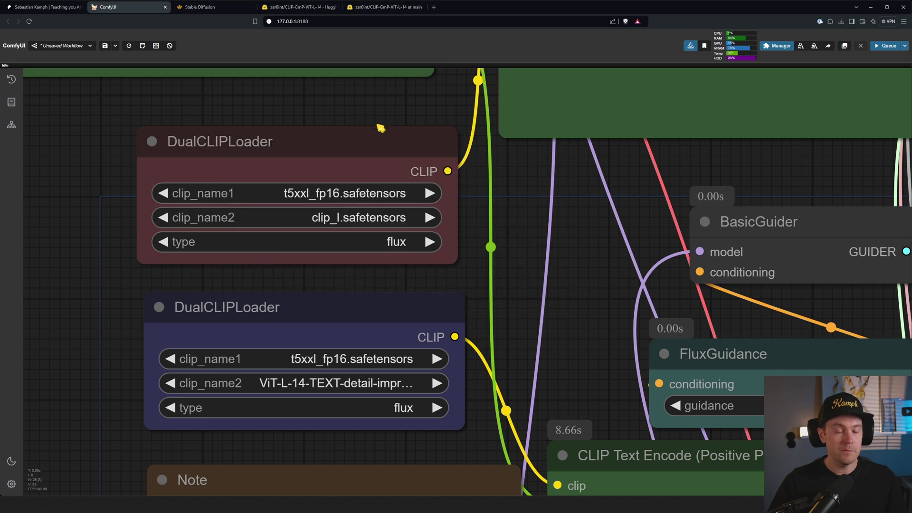
# Add another DualCLIPLoader node and place it in the empty space beside the red DualCLIPLoader
pyautogui.scroll(-4, 380, 127)
pyautogui.moveTo(381, 128); pyautogui.dragTo(363, 216)
pyautogui.doubleClick(175, 235)
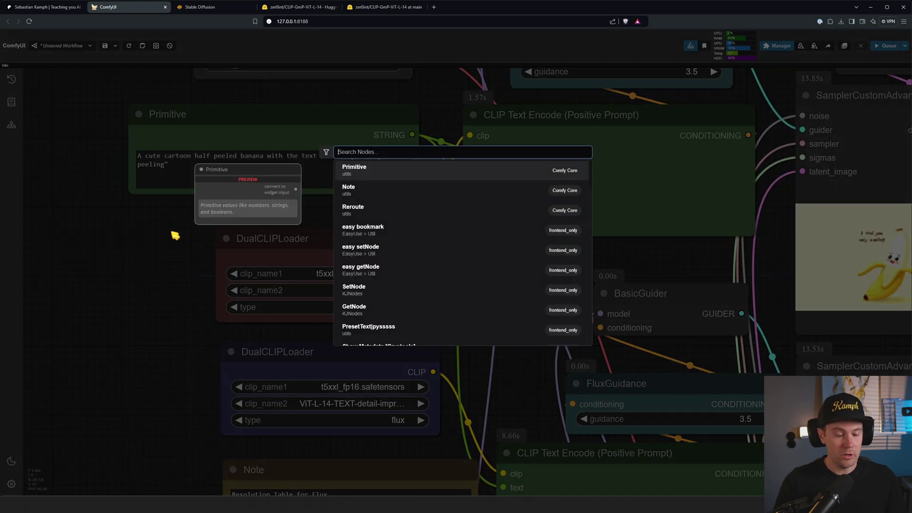
pyautogui.write('dualclip')
pyautogui.click(374, 168)
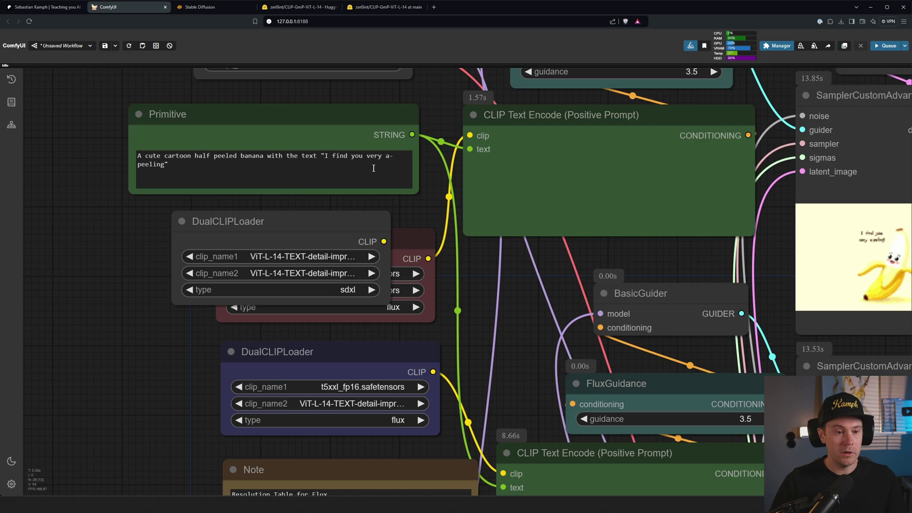
pyautogui.scroll(-2, 337, 218)
pyautogui.moveTo(337, 222); pyautogui.dragTo(163, 218)
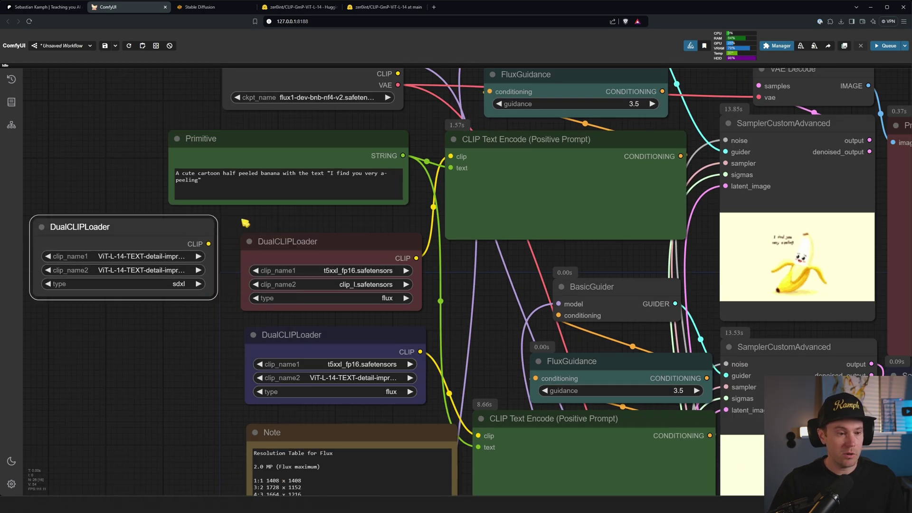
# Set clip_name1 of the newly added DualCLIPLoader node to t5xxl_fp16.safetensors
pyautogui.moveTo(207, 244); pyautogui.dragTo(127, 260)
pyautogui.click(137, 256)
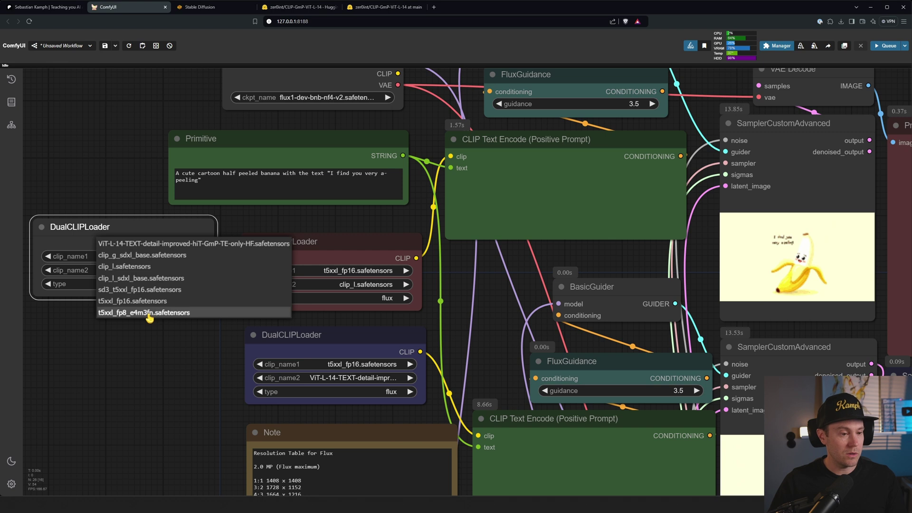
pyautogui.click(138, 304)
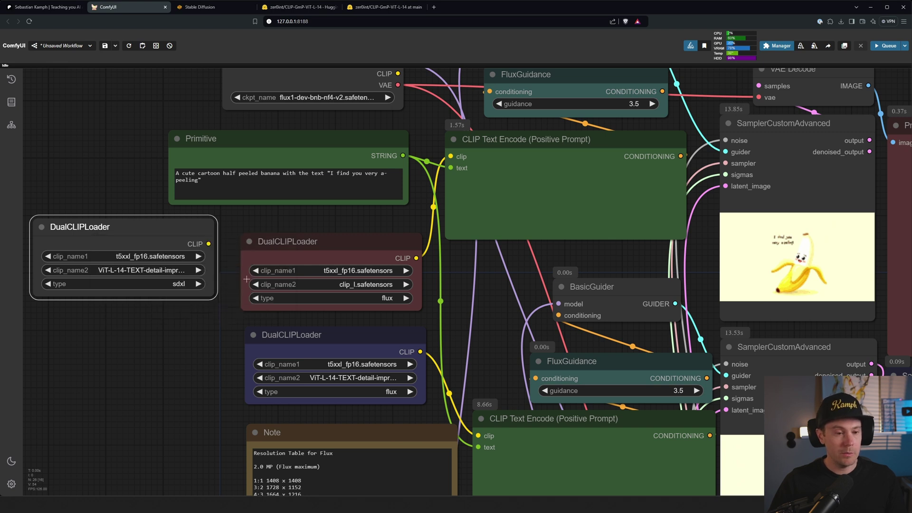
# Examine the CheckpointLoaderNF4 node's outputs and selected checkpoint
pyautogui.moveTo(305, 223); pyautogui.dragTo(254, 287)
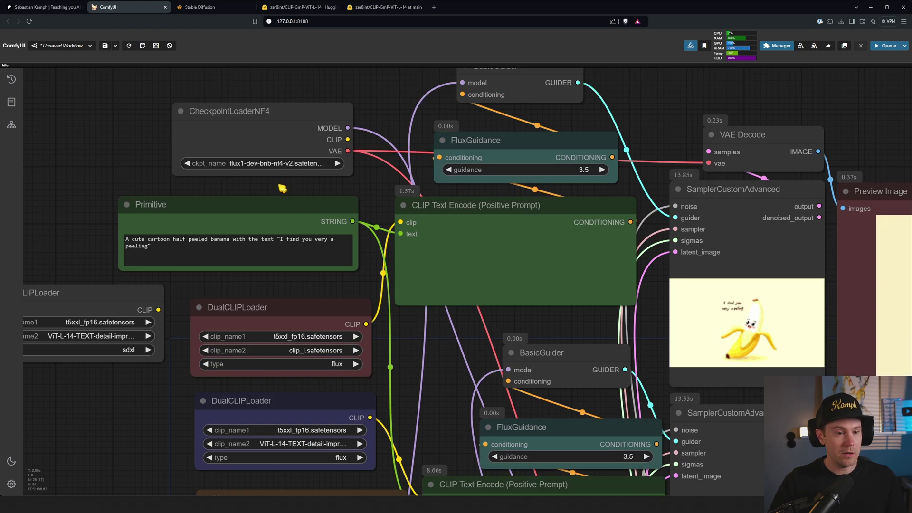
pyautogui.scroll(8, 283, 189)
pyautogui.moveTo(264, 163); pyautogui.dragTo(335, 267)
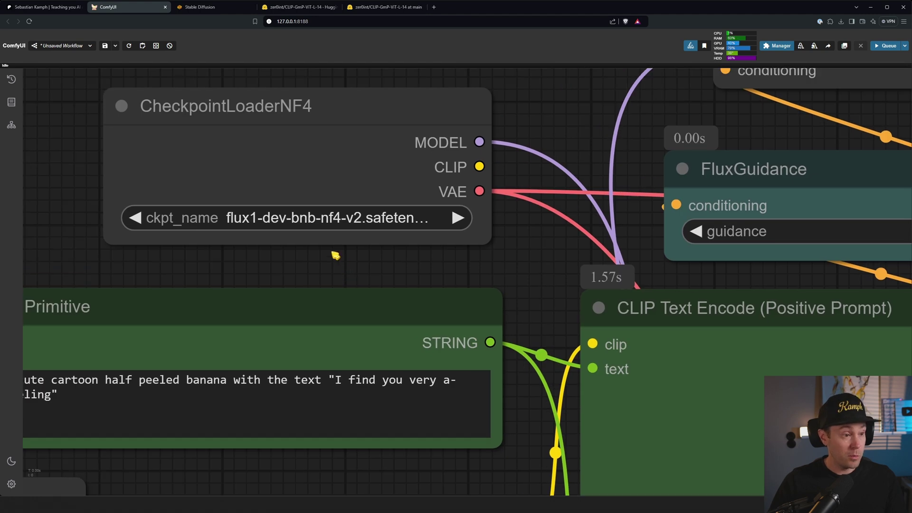
pyautogui.scroll(-10, 352, 258)
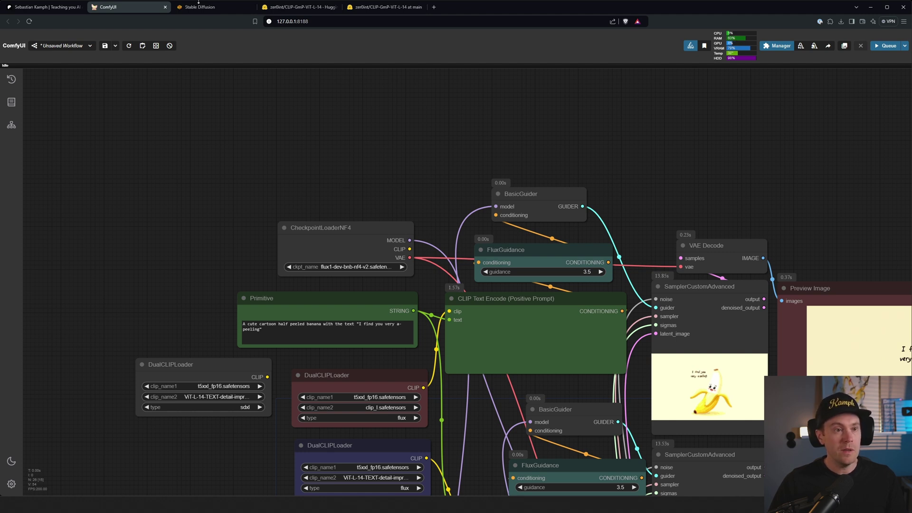
# Switch to the Stable Diffusion web UI, clear VAE / Text Encoder, and select t5xxl_fp16.safetensors and ViT-L-14-TEXT-detail-improved-hiT-GmP-TE-only-HF.safetensors
pyautogui.click(219, 8)
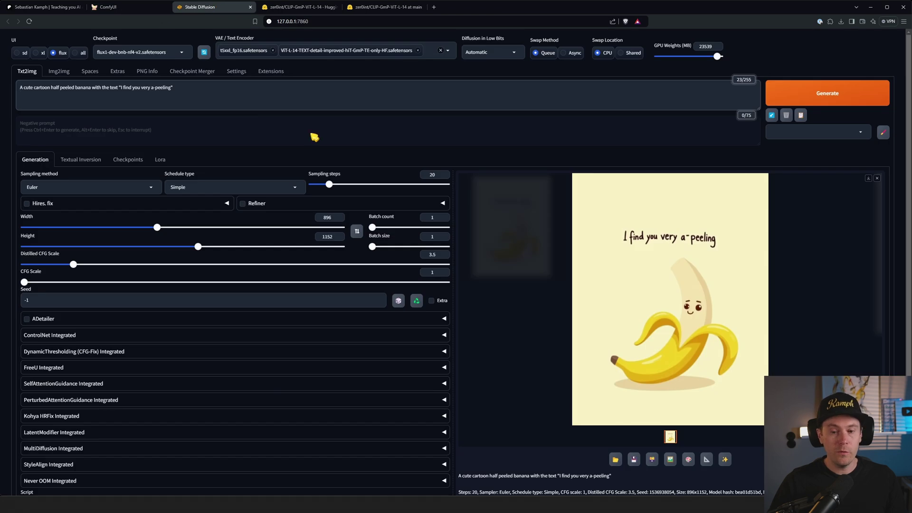
pyautogui.click(417, 50)
pyautogui.click(273, 50)
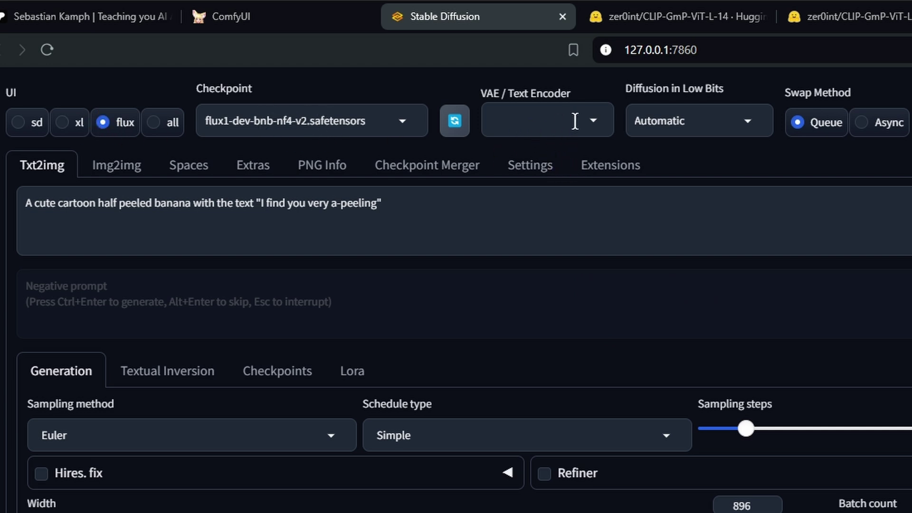
pyautogui.click(594, 125)
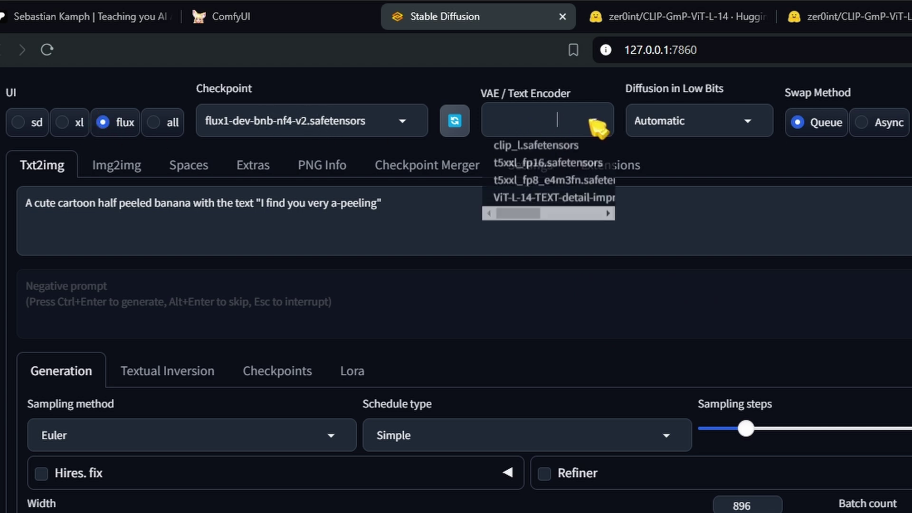
pyautogui.click(529, 164)
pyautogui.click(554, 197)
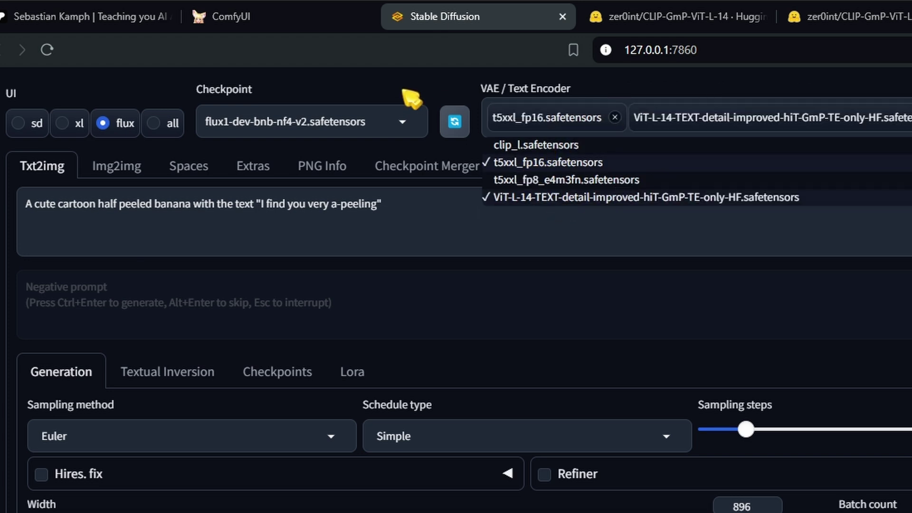
pyautogui.click(425, 84)
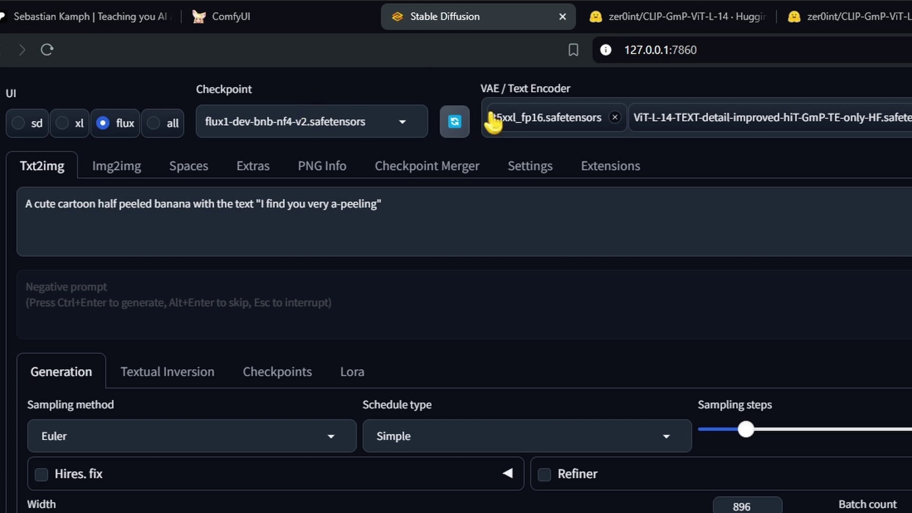
# Return to ComfyUI and compare the banana text in the Preview Image and Save Image nodes
pyautogui.click(314, 20)
pyautogui.moveTo(756, 196); pyautogui.dragTo(720, 177)
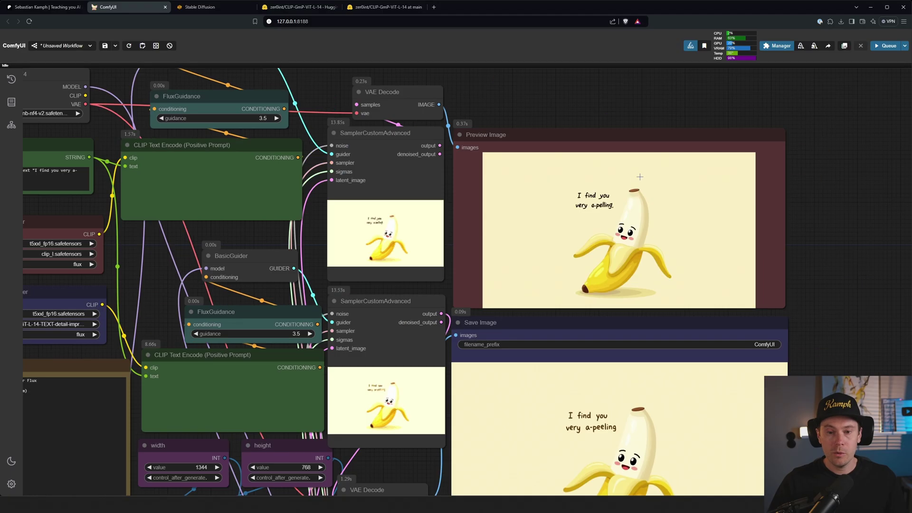
pyautogui.moveTo(869, 331); pyautogui.dragTo(784, 238)
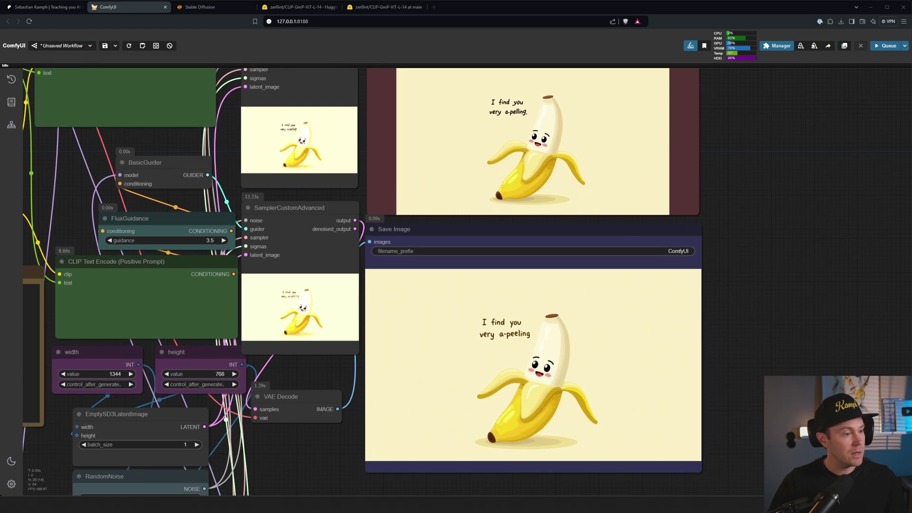
# Set the Primitive prompt to "A cute cartoon pineapple with eyes. A chat bubble has the text "If you were a fruit, you would be a fine-apple.""
pyautogui.moveTo(74, 162); pyautogui.dragTo(407, 267)
pyautogui.scroll(4, 113, 156)
pyautogui.moveTo(144, 133); pyautogui.dragTo(80, 168)
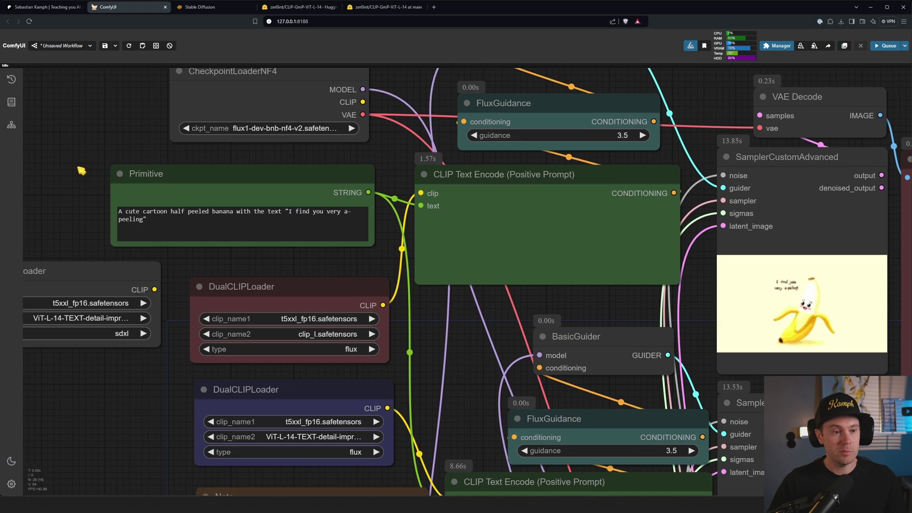
pyautogui.scroll(2, 95, 173)
pyautogui.click(212, 237)
pyautogui.hotkey('ctrl', 'a')
pyautogui.write('A cute cartoon pineapple with eyes. A chat bubble has the text "If you were a fruit, you would be a fine-apple."')
pyautogui.scroll(3, 211, 276)
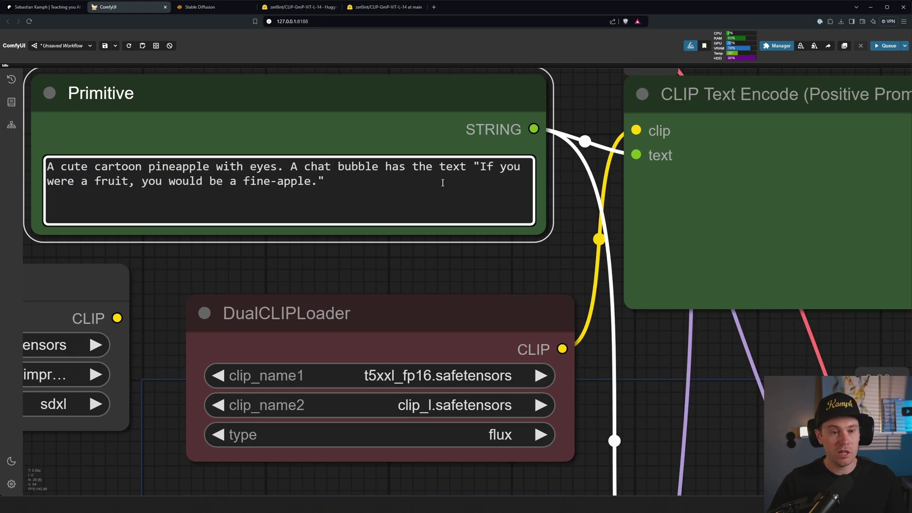
# Run the workflow and check which text encoder each connected DualCLIPLoader node uses while the images generate
pyautogui.hotkey('ctrl', 'Return')
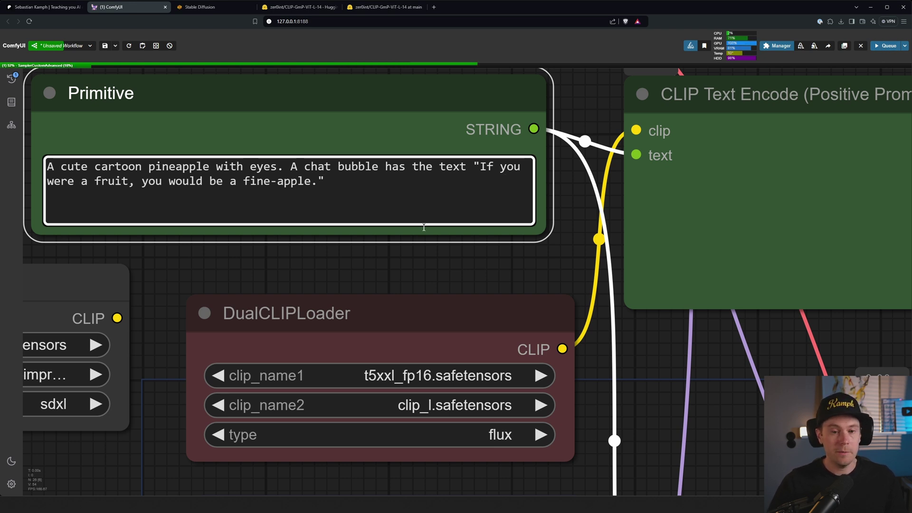
pyautogui.scroll(-9, 424, 228)
pyautogui.moveTo(871, 338); pyautogui.dragTo(373, 234)
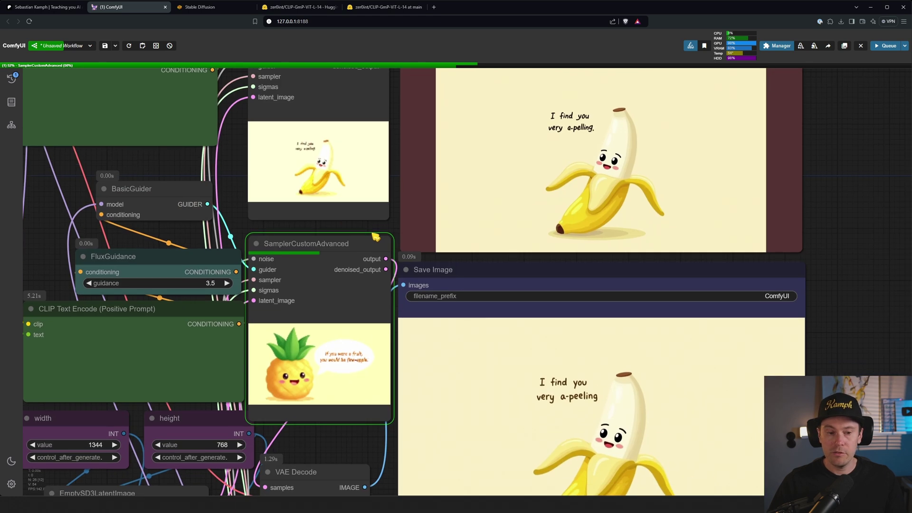
pyautogui.scroll(-2, 368, 295)
pyautogui.scroll(-3, 346, 362)
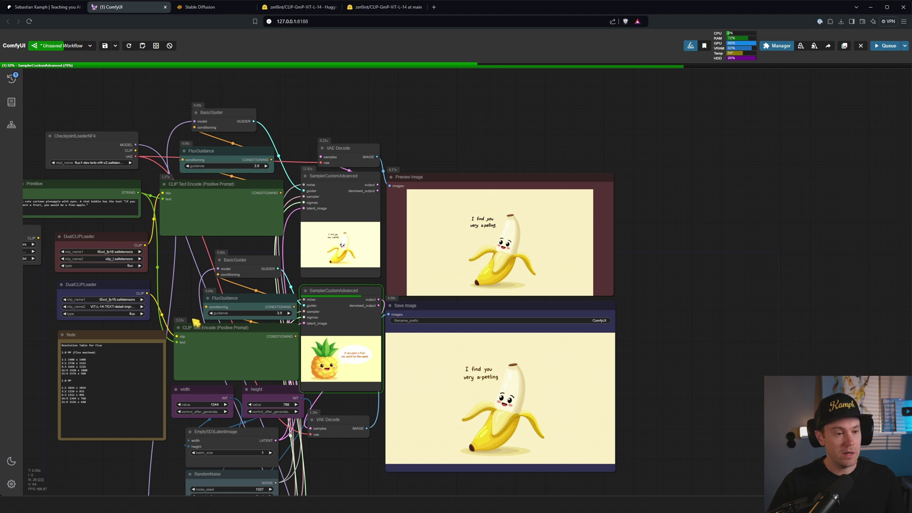
pyautogui.scroll(1, 154, 272)
pyautogui.scroll(4, 148, 262)
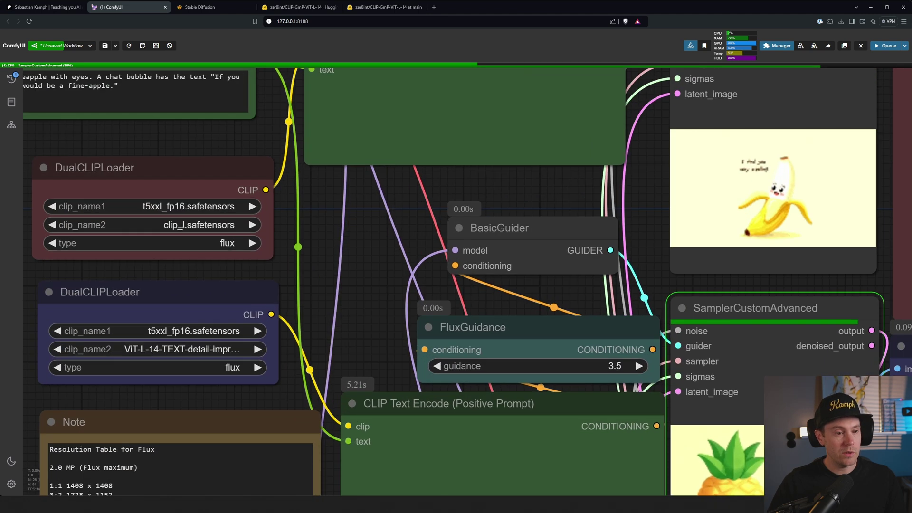
pyautogui.scroll(-4, 510, 243)
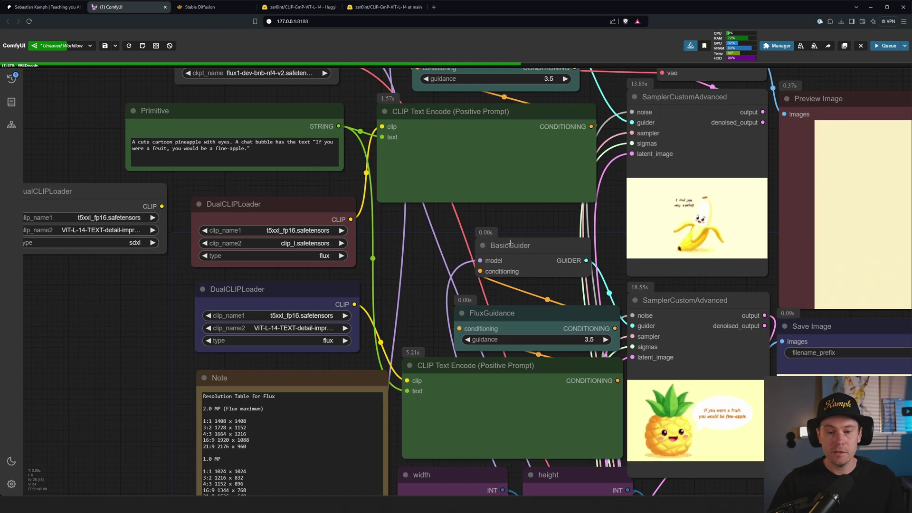
pyautogui.scroll(-3, 509, 243)
# Compare the speech bubble lettering of the pineapple images in the Save Image and Preview Image nodes
pyautogui.moveTo(552, 235); pyautogui.dragTo(303, 151)
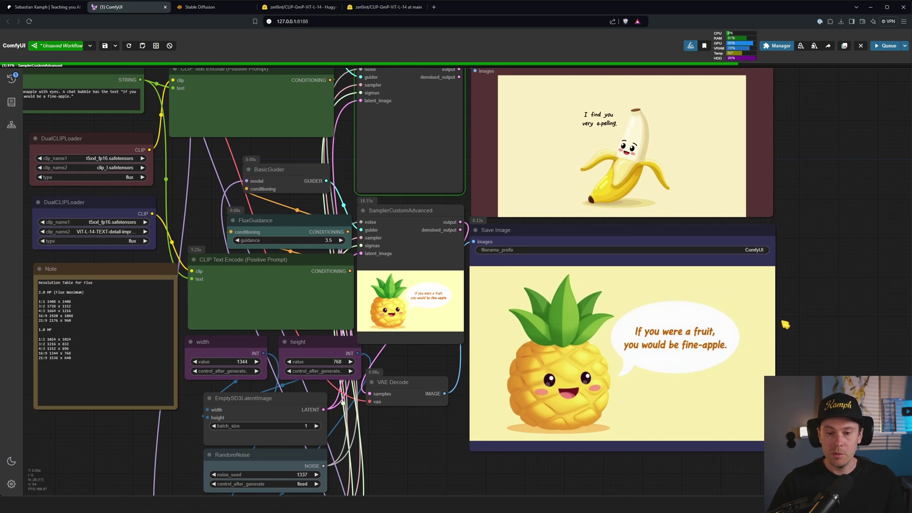
pyautogui.moveTo(812, 186); pyautogui.dragTo(811, 232)
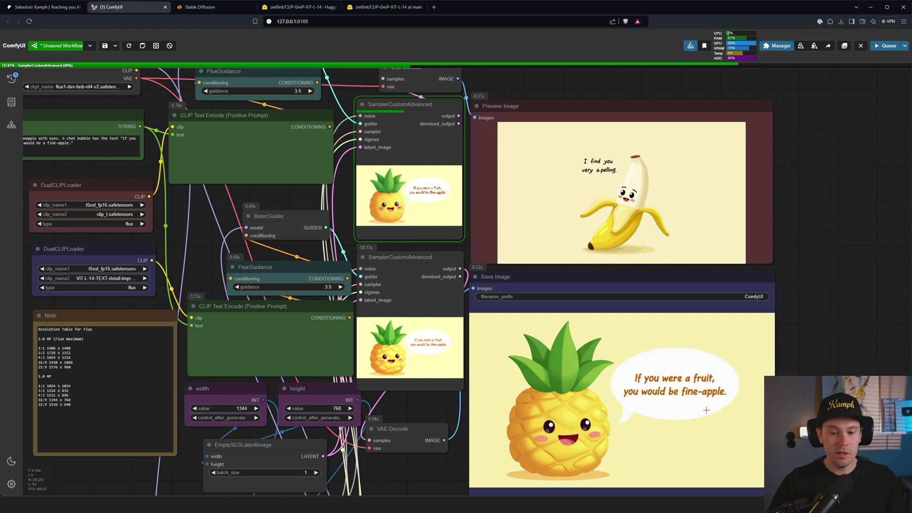
pyautogui.scroll(3, 829, 466)
pyautogui.moveTo(676, 384); pyautogui.dragTo(511, 348)
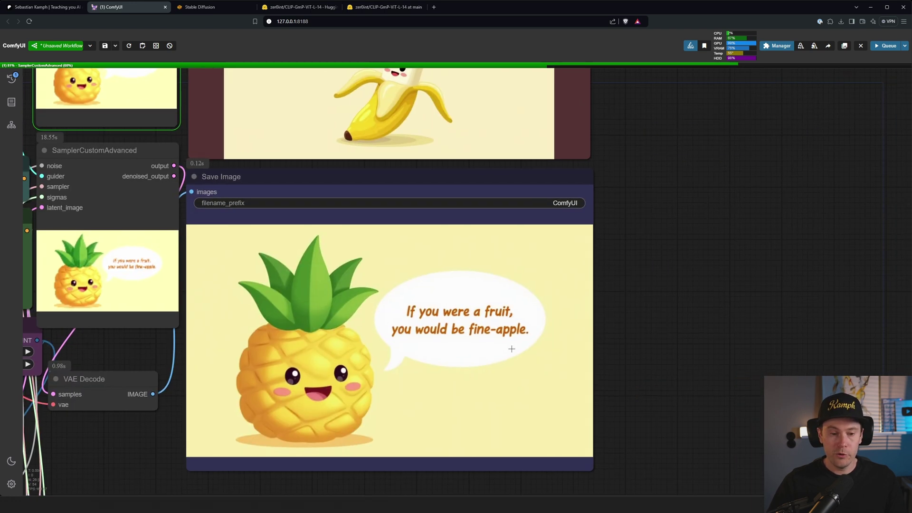
pyautogui.moveTo(647, 359); pyautogui.dragTo(521, 336)
pyautogui.scroll(2, 444, 376)
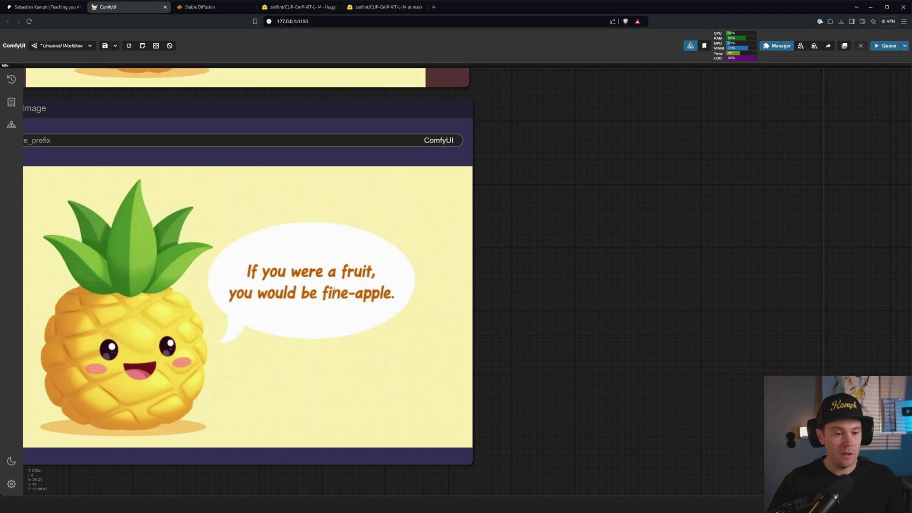
pyautogui.moveTo(529, 95); pyautogui.dragTo(659, 389)
pyautogui.scroll(1, 655, 307)
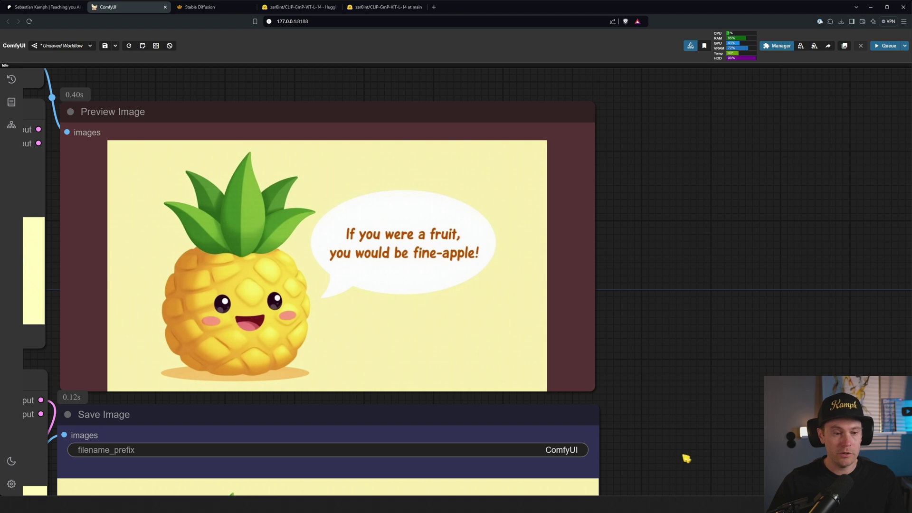
pyautogui.scroll(-5, 411, 354)
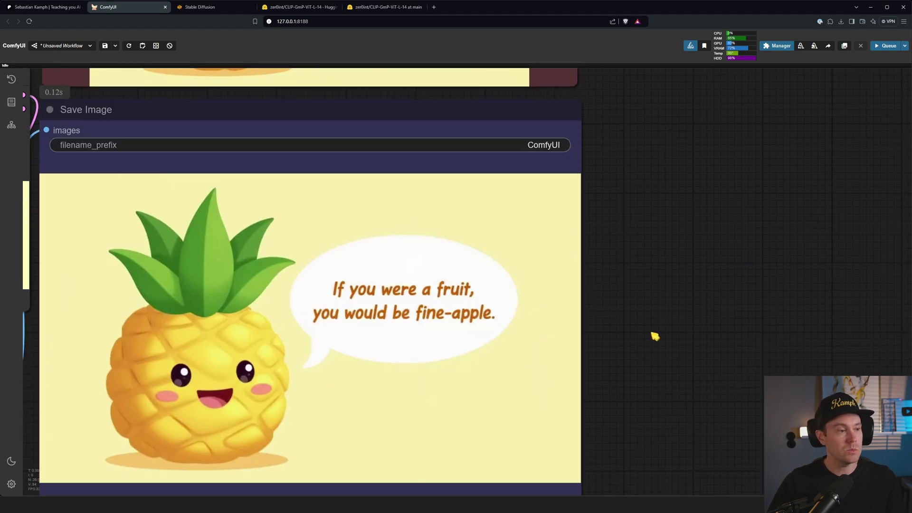
# Set the Primitive prompt to "A well drawn kangaroo illustration with the text top "What do you call a lazy kangaroo?". Text bottom "A pouch potato.""
pyautogui.scroll(-5, 654, 336)
pyautogui.scroll(5, 304, 169)
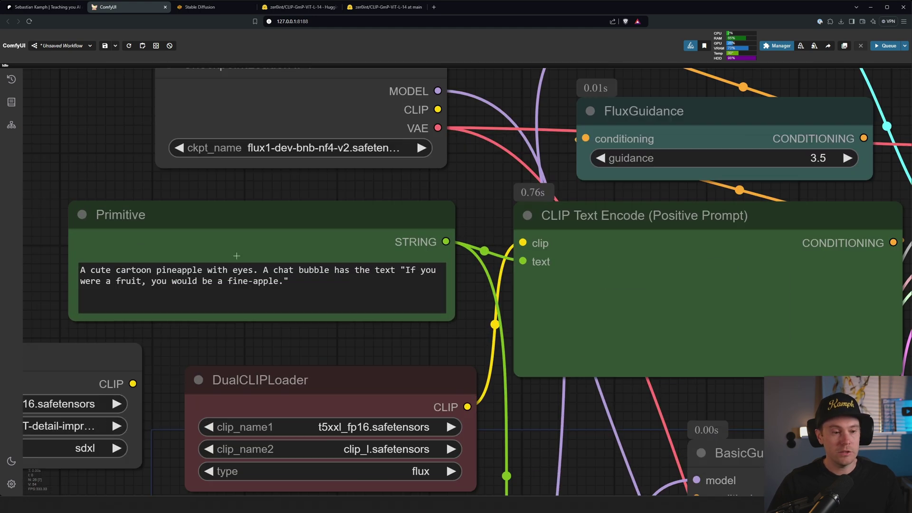
pyautogui.click(179, 270)
pyautogui.hotkey('ctrl', 'a')
pyautogui.write('A well drawn kangaroo illustration with the text top "What do you call a lazy kangaroo?". Text bottom "A pouch potato."')
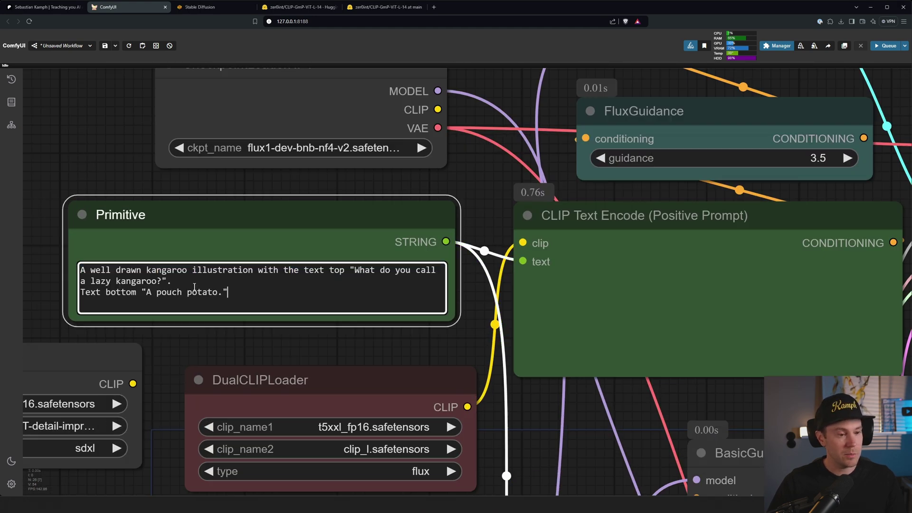
# Run the workflow with the kangaroo prompt and inspect the lettering of the image in the Save Image node
pyautogui.scroll(3, 157, 332)
pyautogui.moveTo(153, 328); pyautogui.dragTo(229, 349)
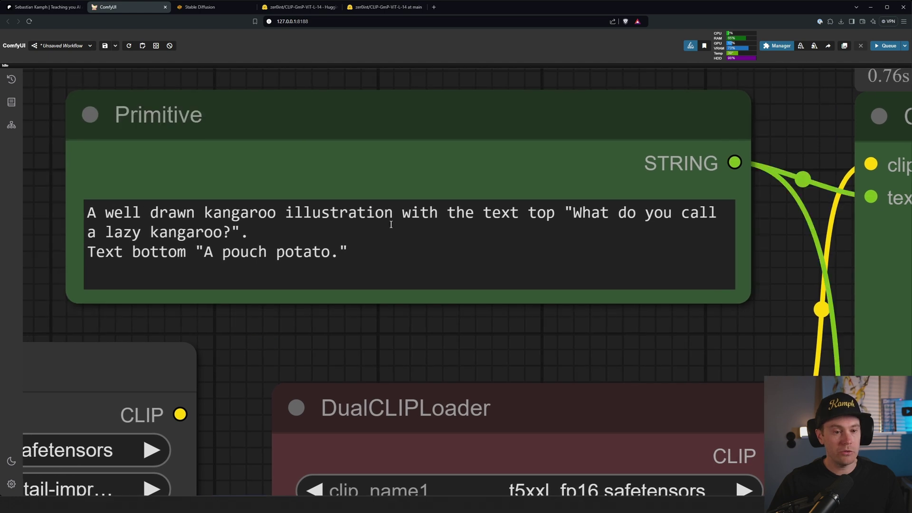
pyautogui.hotkey('ctrl', 'Return')
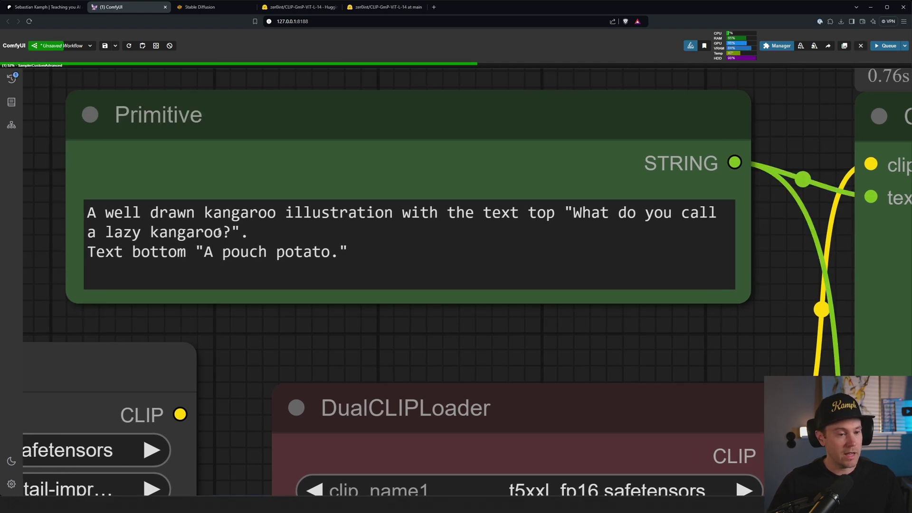
pyautogui.scroll(-5, 568, 329)
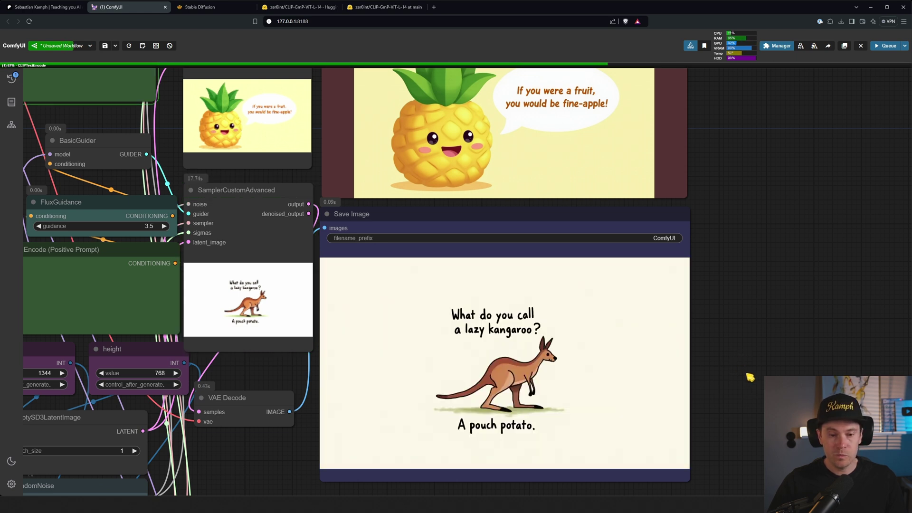
pyautogui.moveTo(749, 377); pyautogui.dragTo(761, 344)
pyautogui.scroll(3, 761, 344)
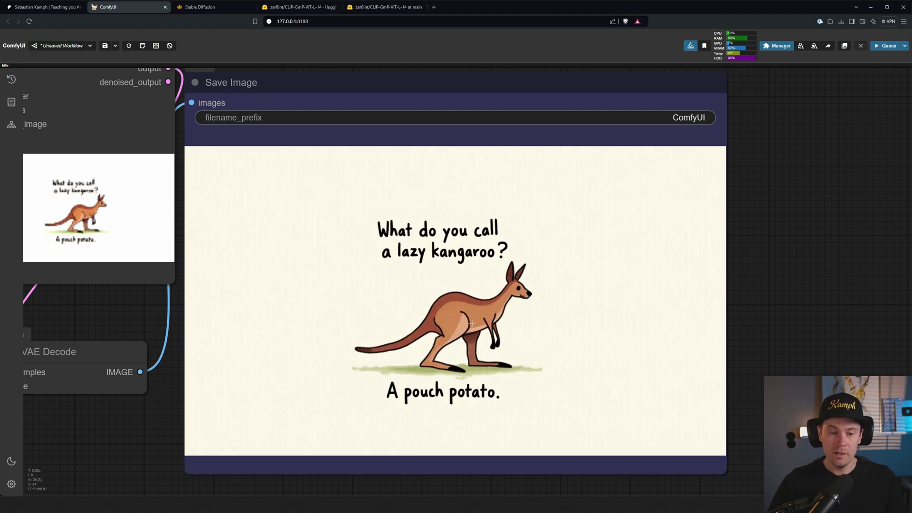
# Compare the top and bottom captions of the kangaroo image in the Preview Image node with those in the Save Image node
pyautogui.scroll(-5, 472, 323)
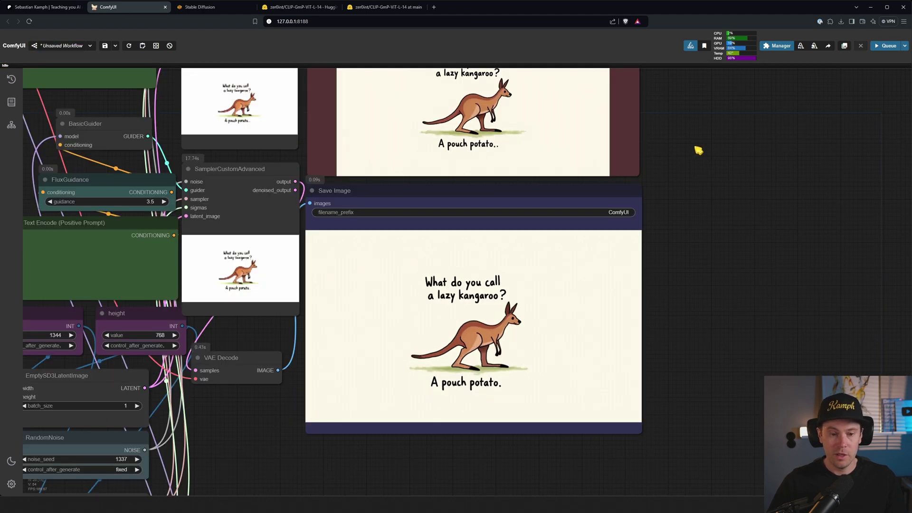
pyautogui.moveTo(698, 148); pyautogui.dragTo(706, 312)
pyautogui.scroll(8, 514, 297)
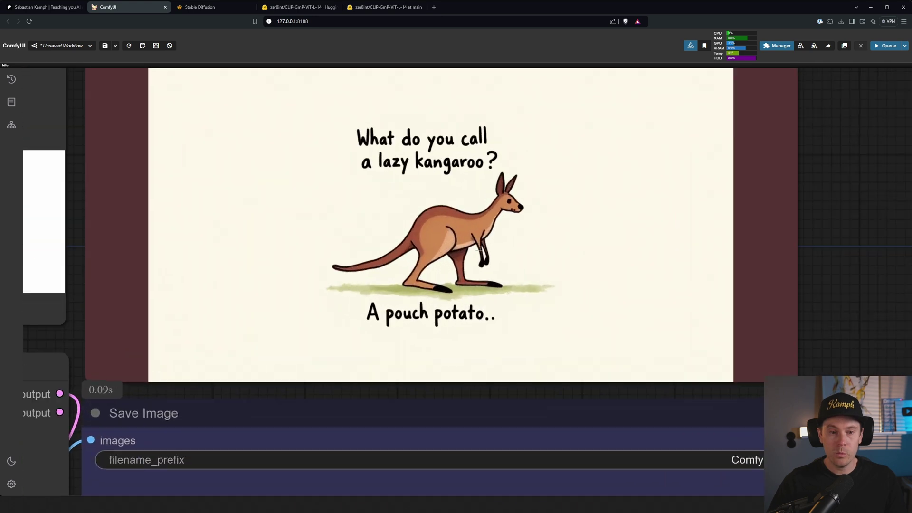
pyautogui.moveTo(852, 156); pyautogui.dragTo(849, 166)
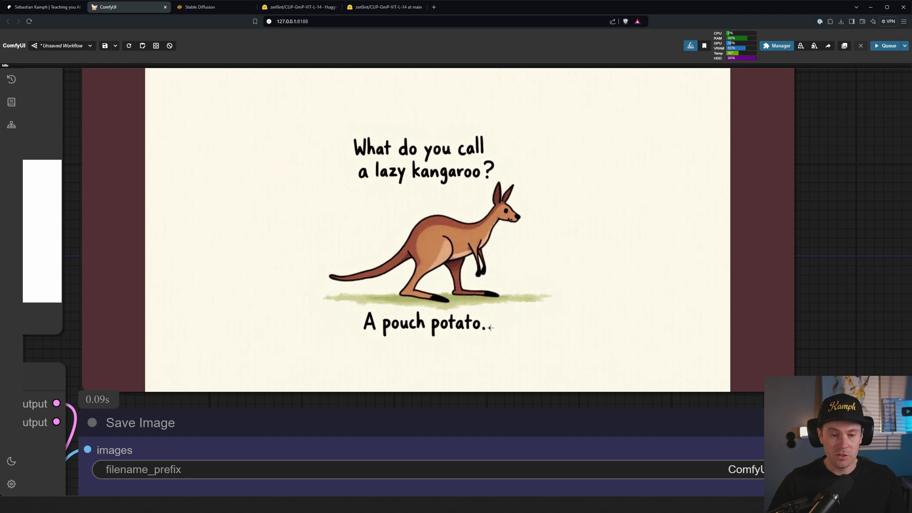
pyautogui.scroll(-4, 849, 352)
pyautogui.moveTo(839, 368); pyautogui.dragTo(696, 138)
pyautogui.scroll(-2, 696, 138)
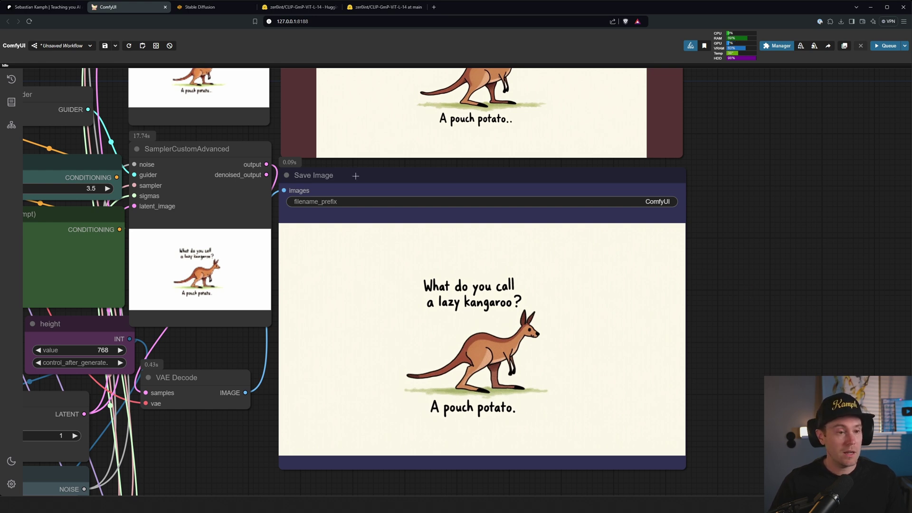
# Switch to the Stable Diffusion Forge web interface with the banana prompt
pyautogui.click(196, 7)
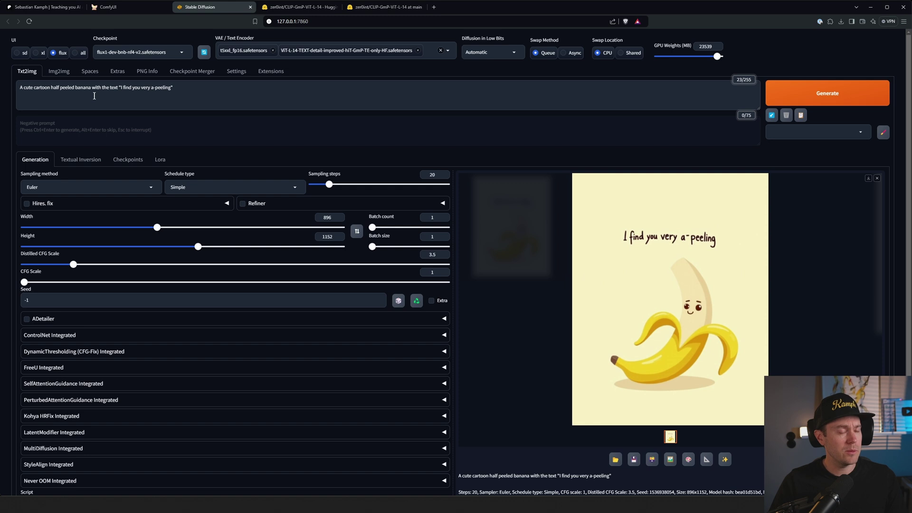